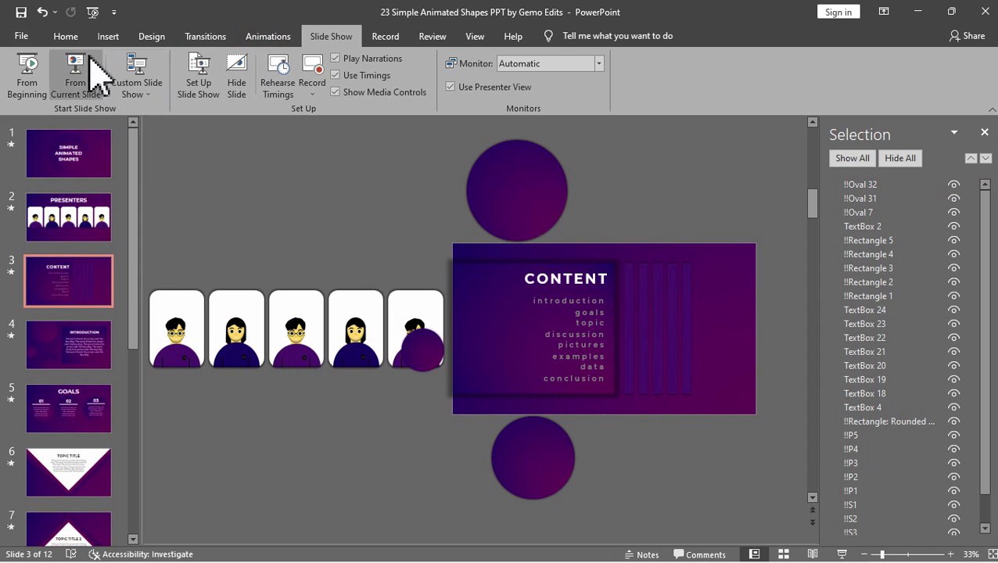
pyautogui.click(78, 67)
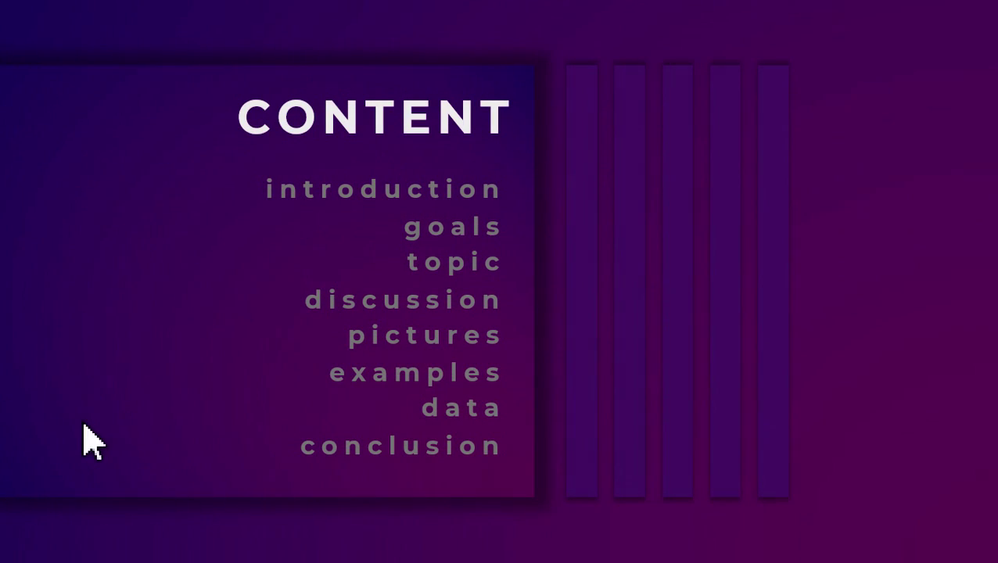
pyautogui.click(42, 549)
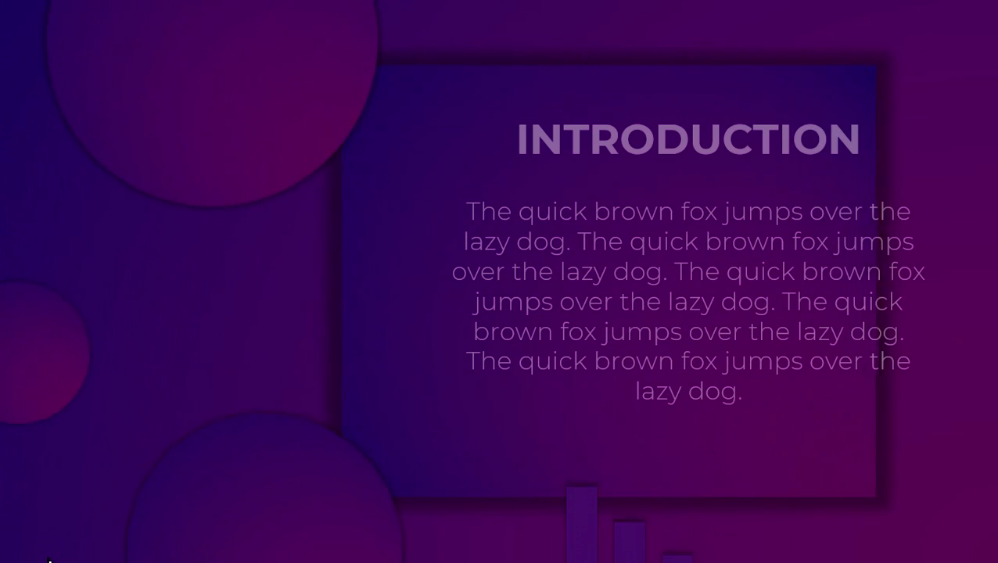
pyautogui.click(13, 549)
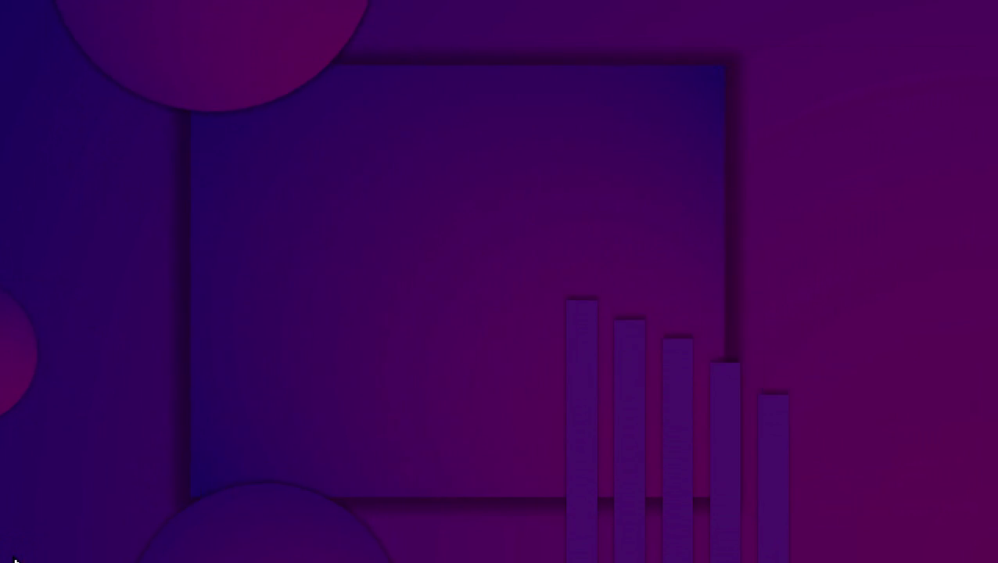
pyautogui.click(41, 549)
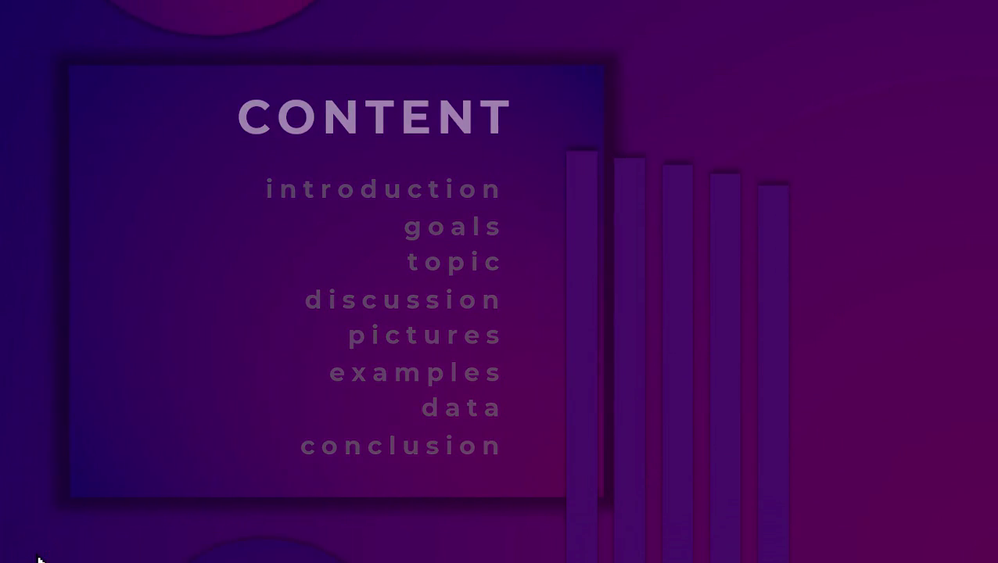
pyautogui.click(13, 549)
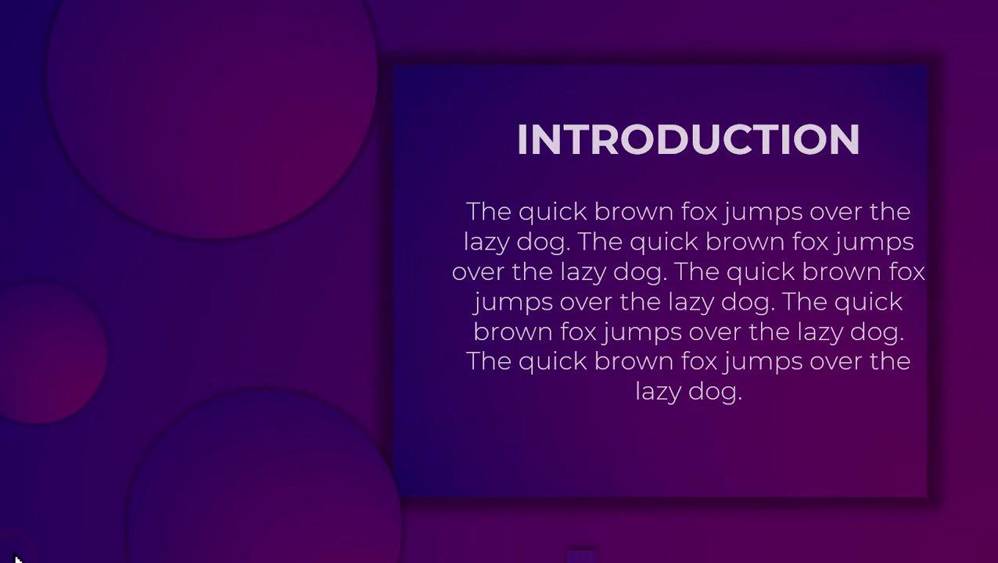
pyautogui.press('Escape')
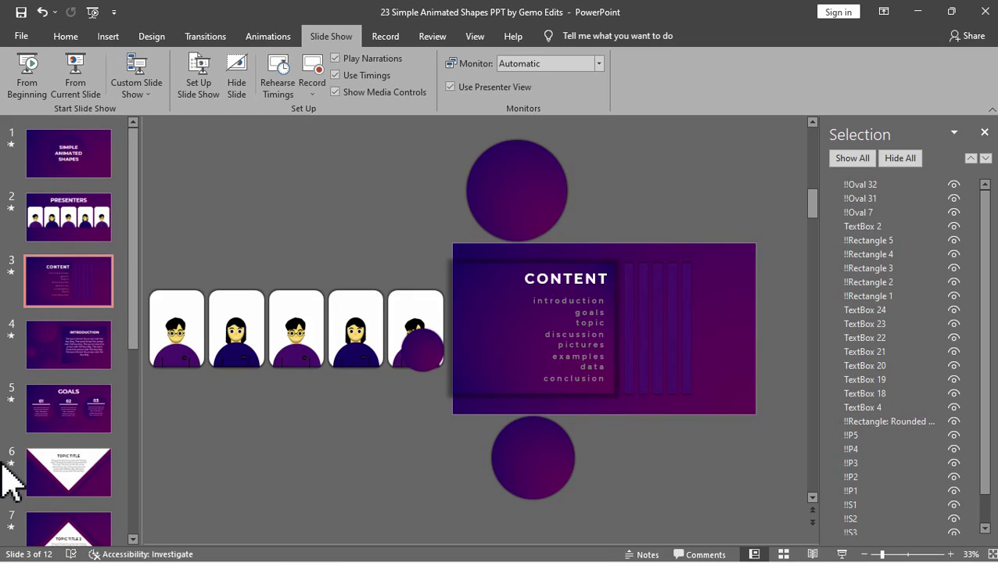
# - Compare the circle names on the INTRODUCTION and GOALS slides: Oval 7, Oval 31 and Oval 32
pyautogui.click(84, 357)
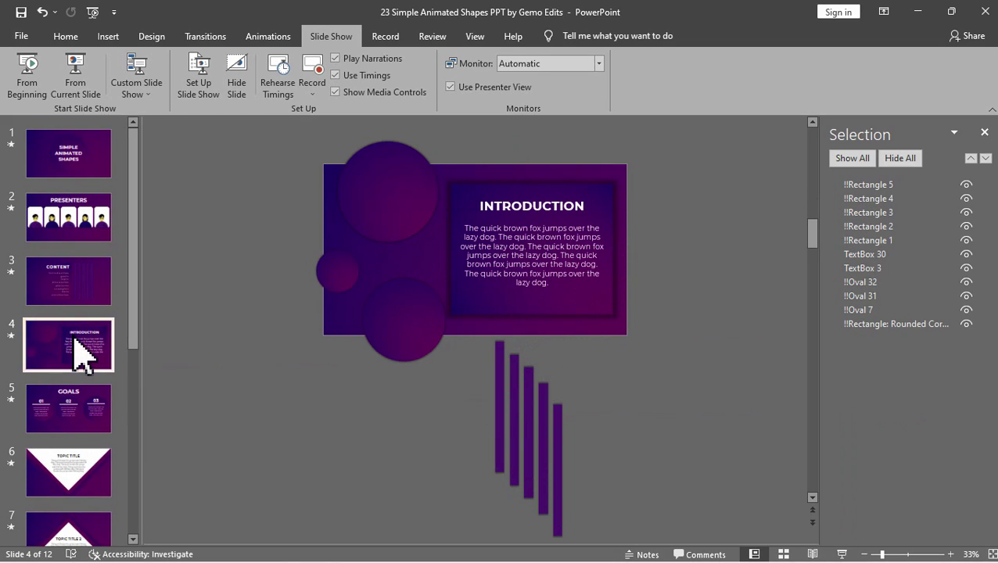
pyautogui.click(409, 192)
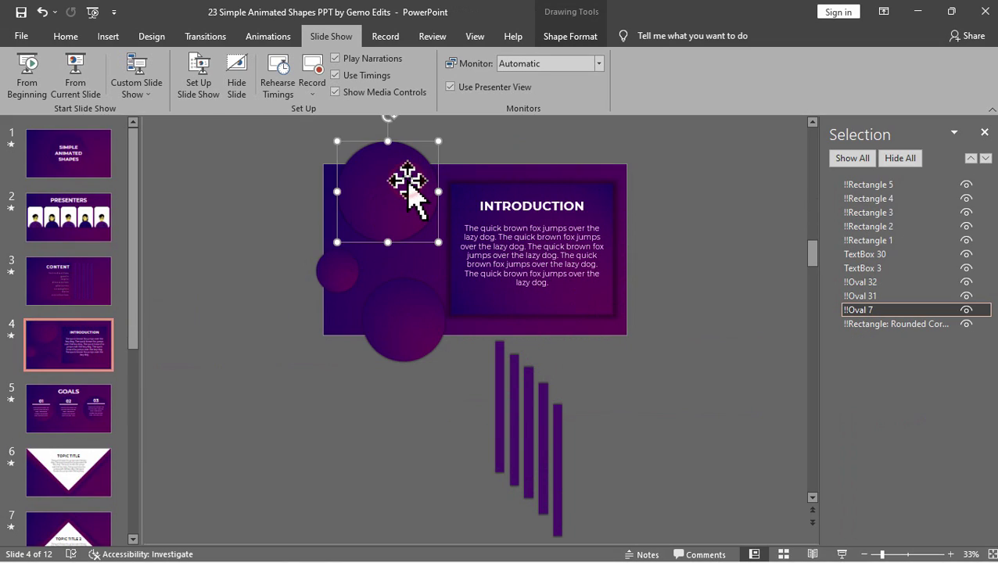
pyautogui.click(419, 311)
pyautogui.click(335, 272)
pyautogui.click(88, 426)
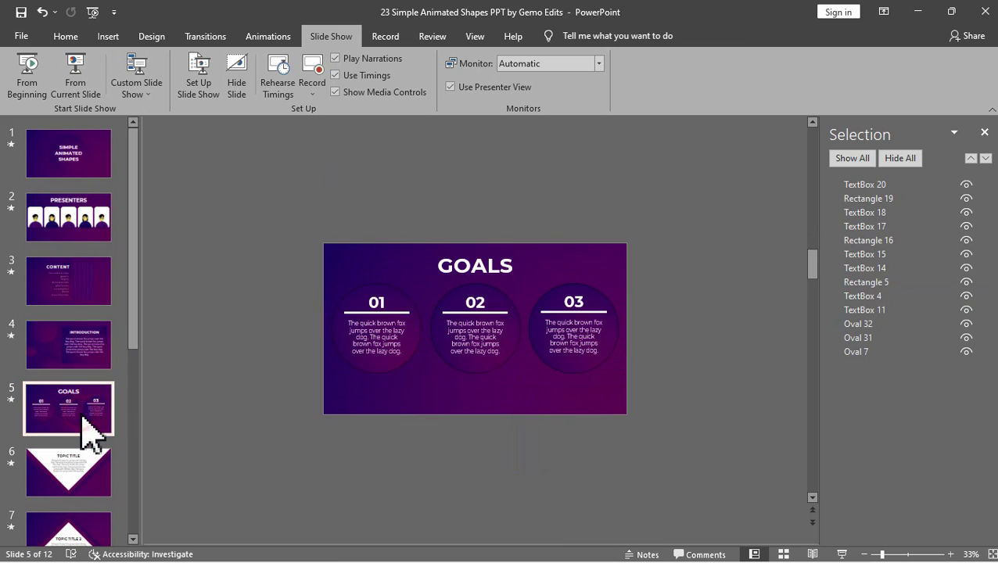
pyautogui.click(415, 349)
pyautogui.click(479, 364)
pyautogui.click(586, 371)
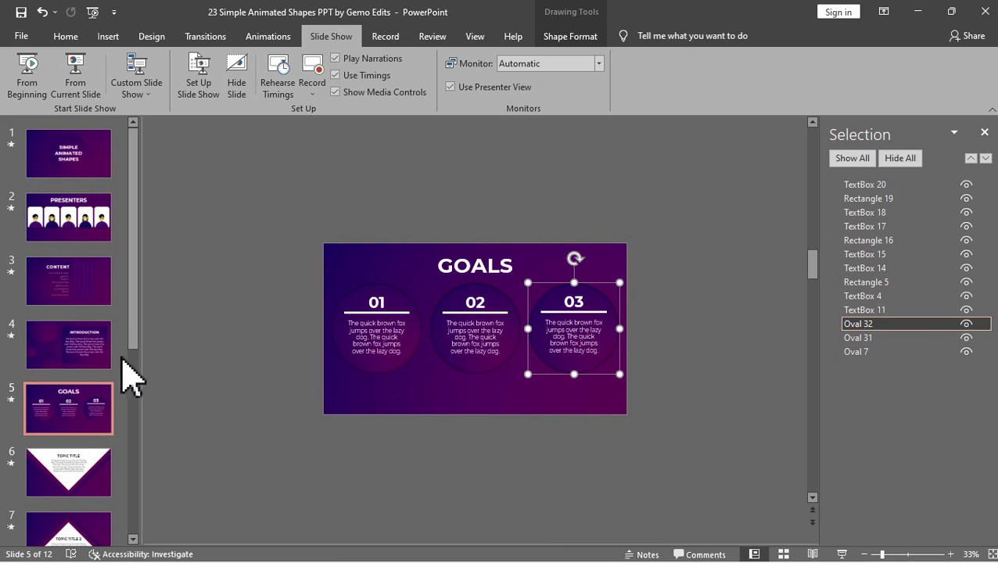
pyautogui.click(109, 362)
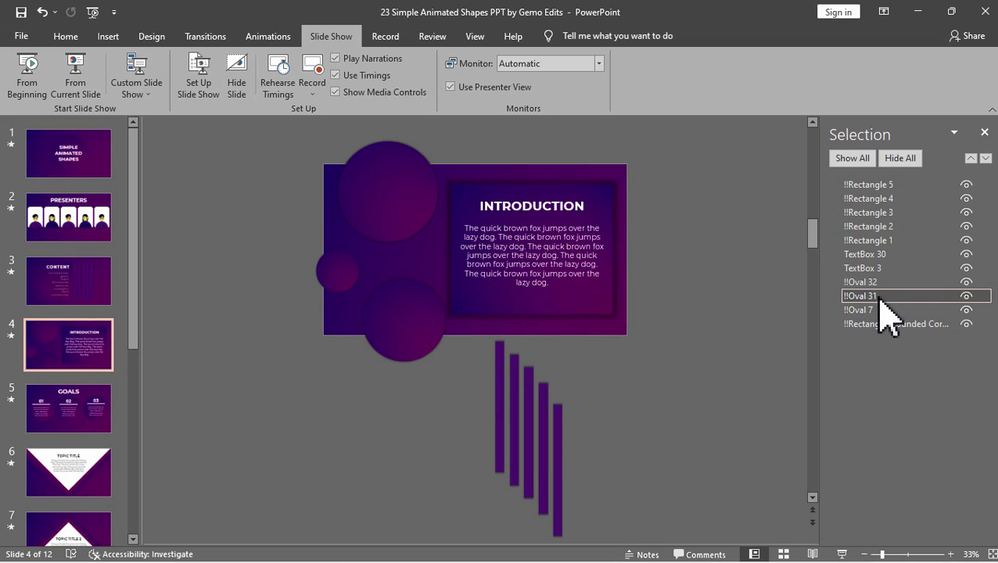
pyautogui.click(109, 414)
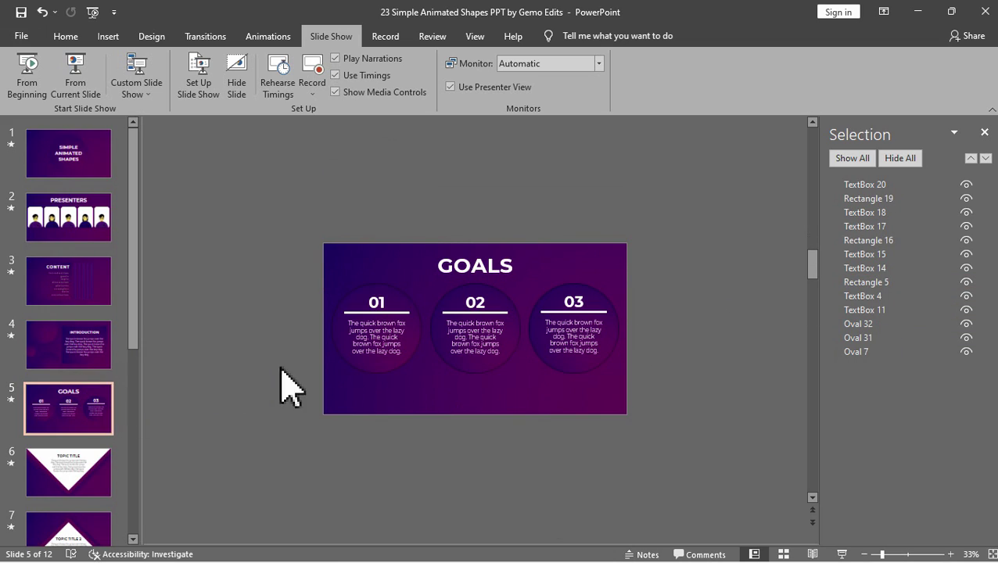
# - Prefix the GOALS slide's Oval 7, Oval 31 and Oval 32 with '!!', then play from INTRODUCTION
pyautogui.click(386, 353)
pyautogui.click(860, 352)
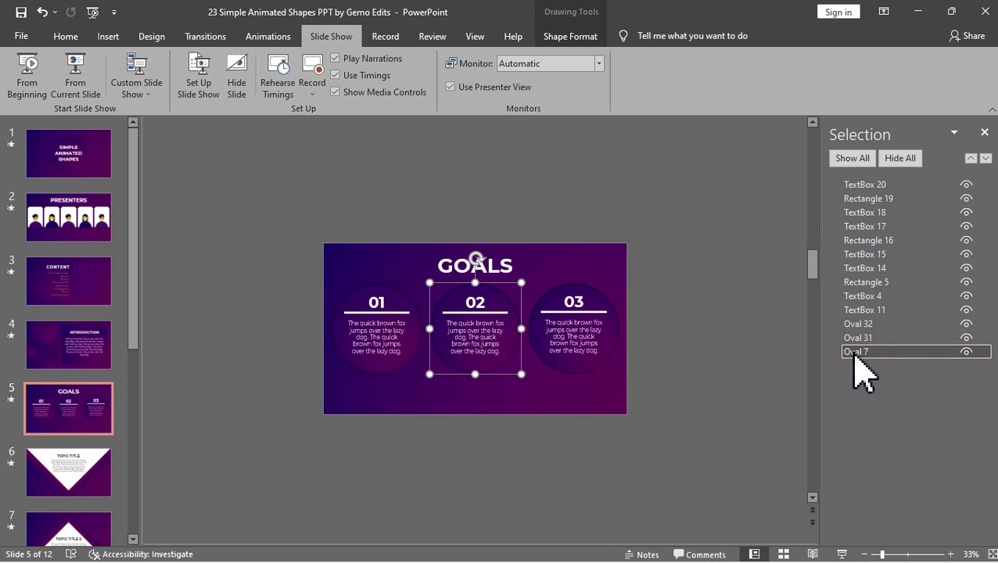
pyautogui.click(849, 352)
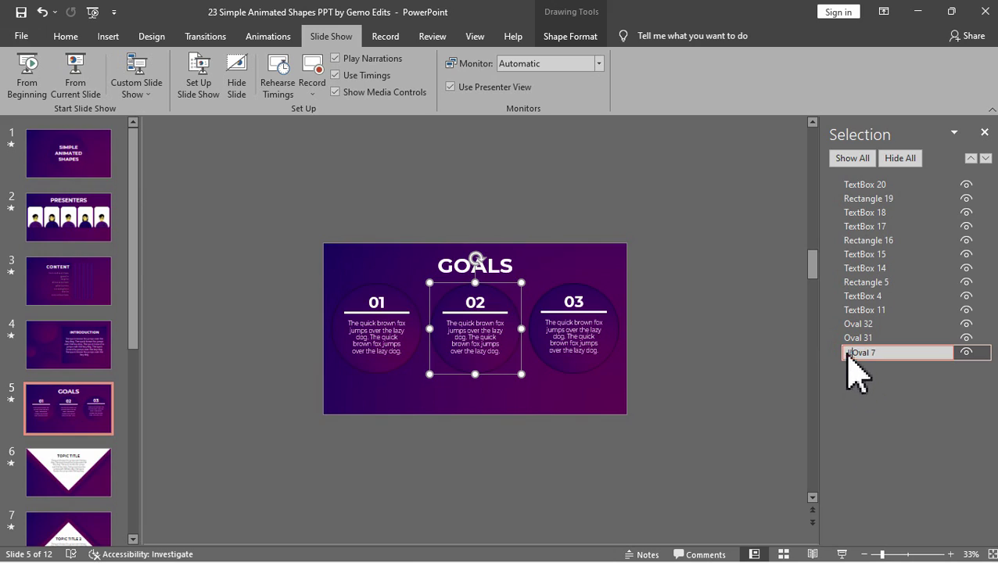
pyautogui.click(847, 339)
pyautogui.click(850, 339)
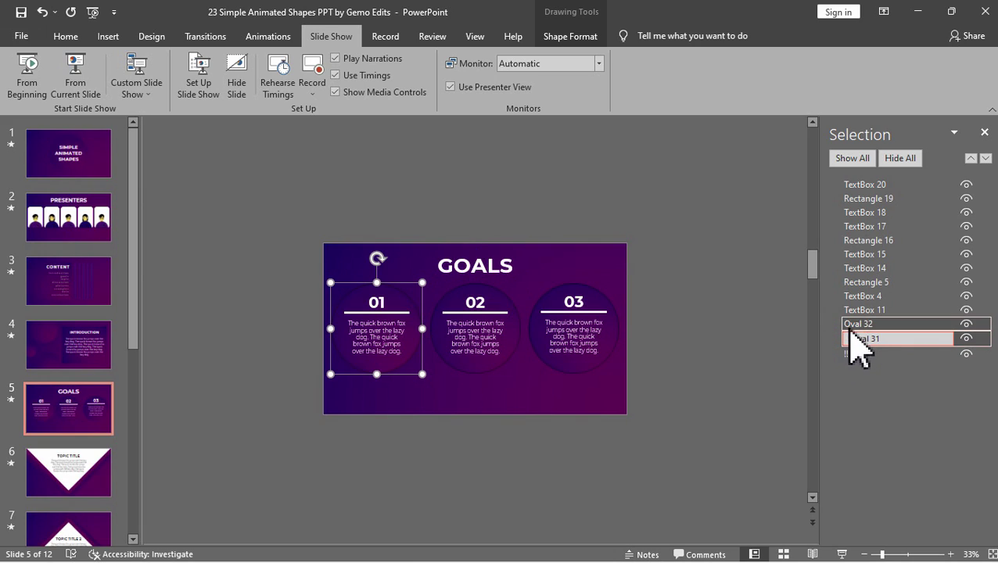
pyautogui.click(852, 324)
pyautogui.click(853, 324)
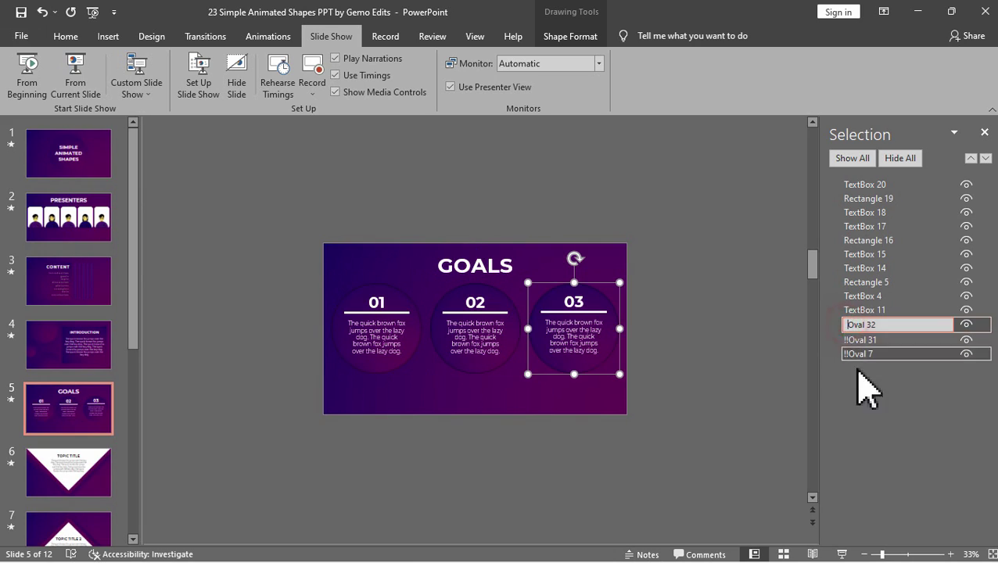
pyautogui.write('!!')
pyautogui.click(721, 419)
pyautogui.click(105, 356)
pyautogui.click(66, 93)
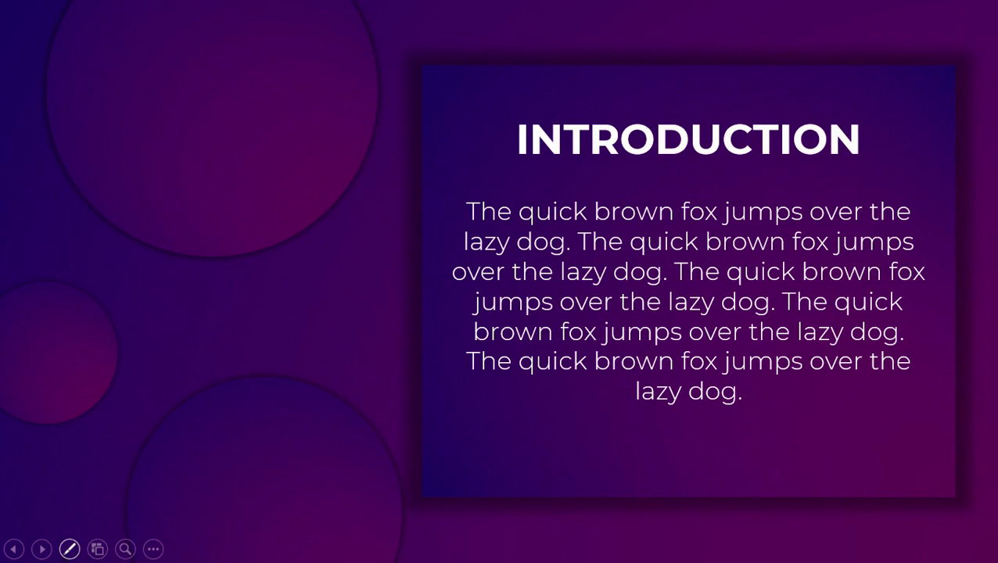
# - Step forward, back and forward again to watch INTRODUCTION's circles morph into GOALS, then exit the show
pyautogui.click(43, 550)
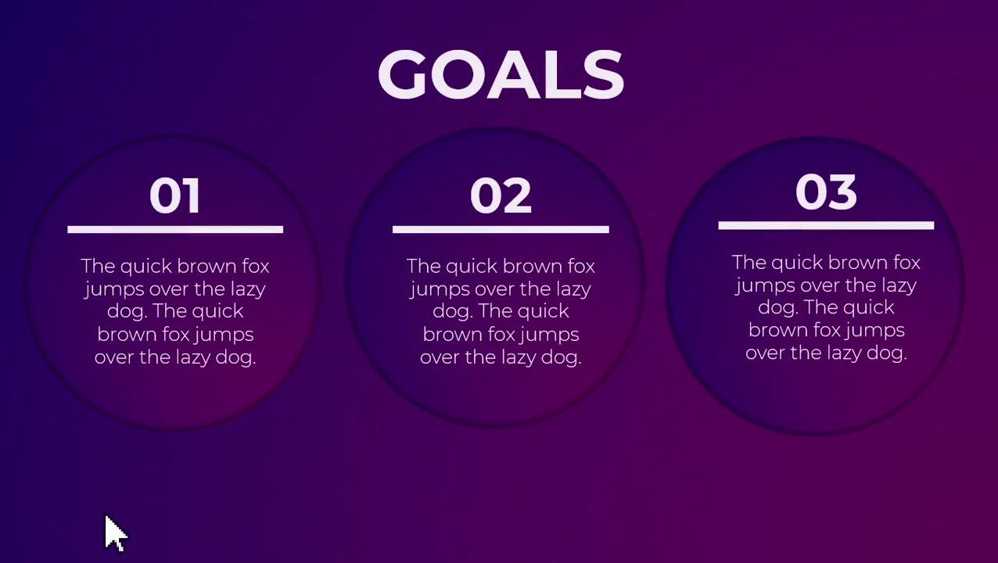
pyautogui.click(13, 549)
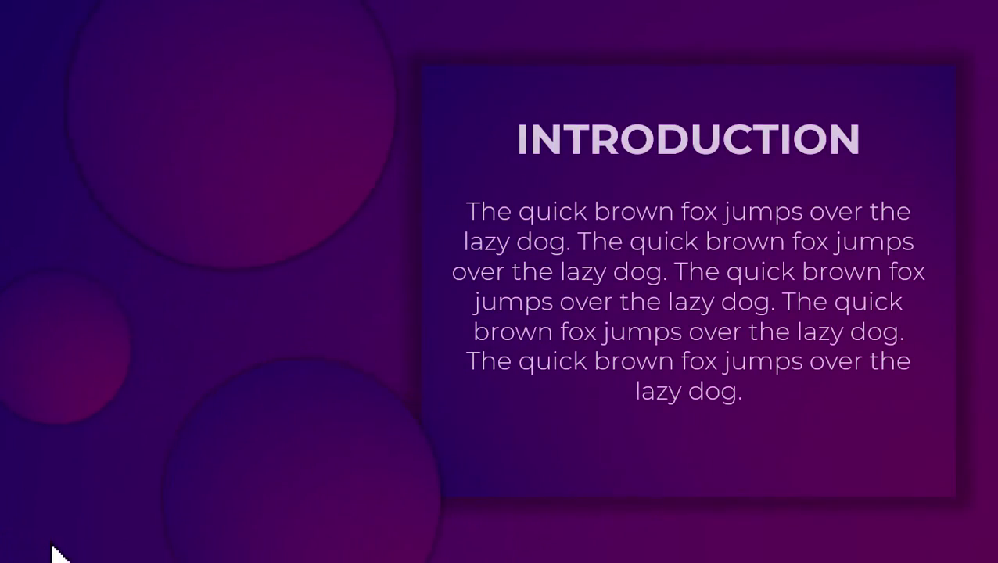
pyautogui.click(43, 550)
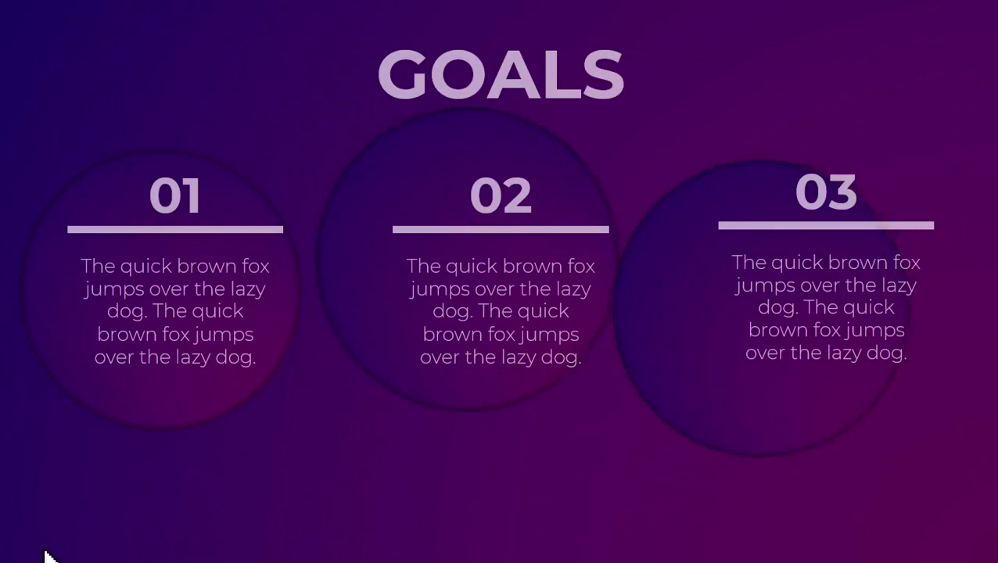
pyautogui.press('Escape')
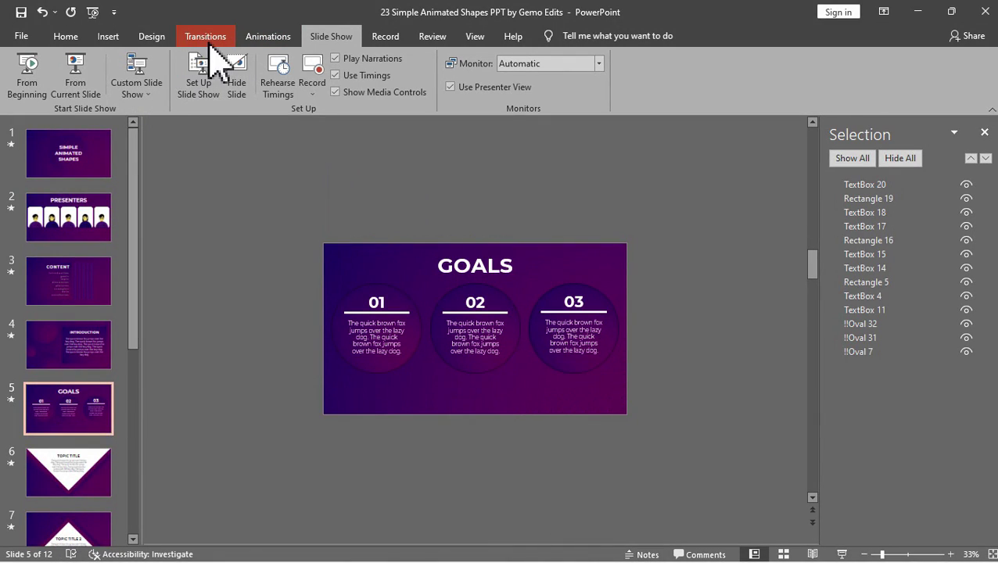
# - Rename the TOPIC TITLE slide's diamonds to !!Diamond 6, !!Diamond 5 and !!Diamond 1
pyautogui.click(208, 36)
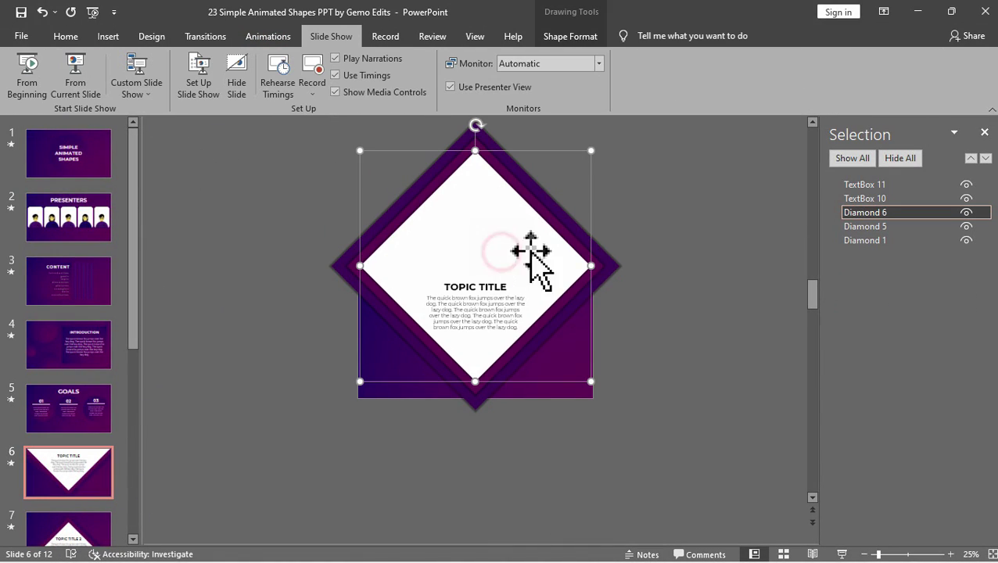
pyautogui.click(848, 214)
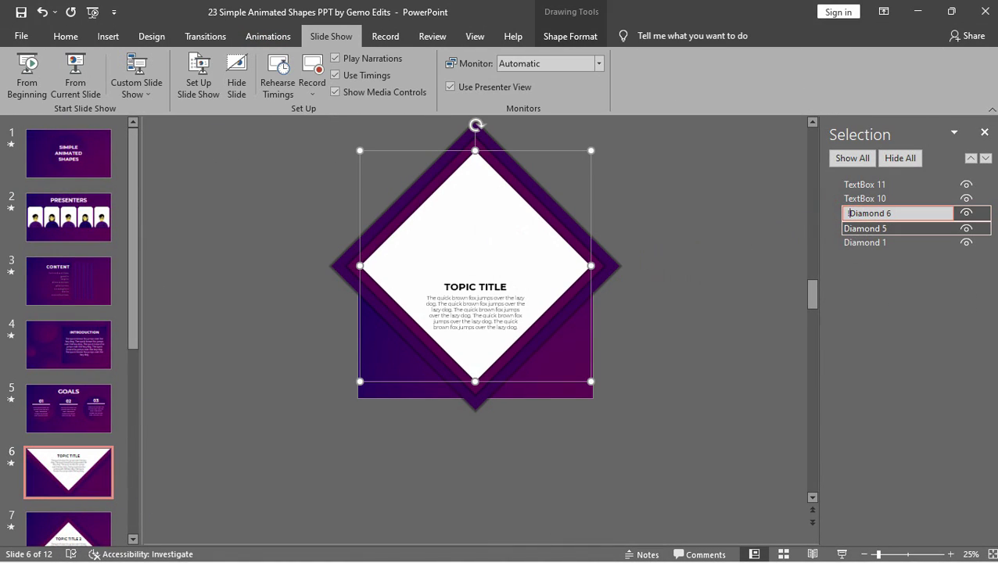
pyautogui.click(848, 230)
pyautogui.click(848, 230)
pyautogui.write('!!')
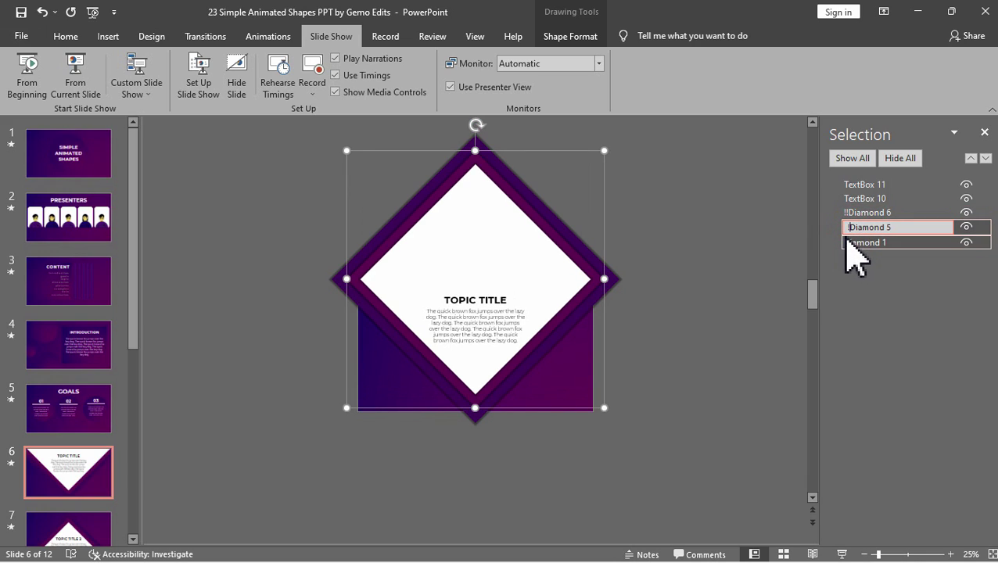
pyautogui.click(845, 241)
pyautogui.click(846, 242)
pyautogui.write('!!')
pyautogui.click(613, 270)
# - Copy the three !!Diamond shapes onto the GOALS slide and park them just above it
pyautogui.keyDown('shift'); pyautogui.click(584, 308); pyautogui.keyUp('shift')
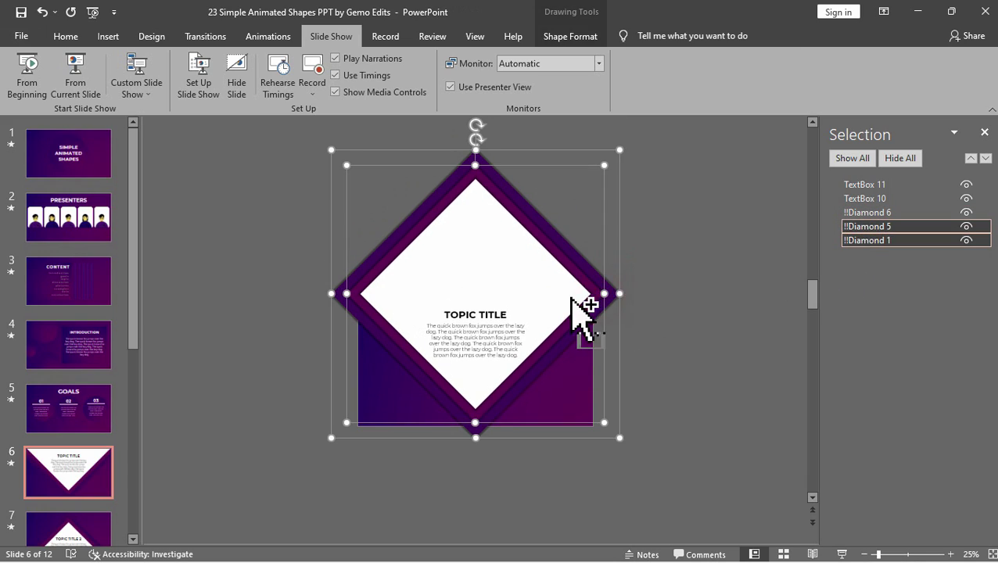
pyautogui.keyDown('shift'); pyautogui.click(567, 284); pyautogui.keyUp('shift')
pyautogui.rightClick(559, 258)
pyautogui.press('Escape')
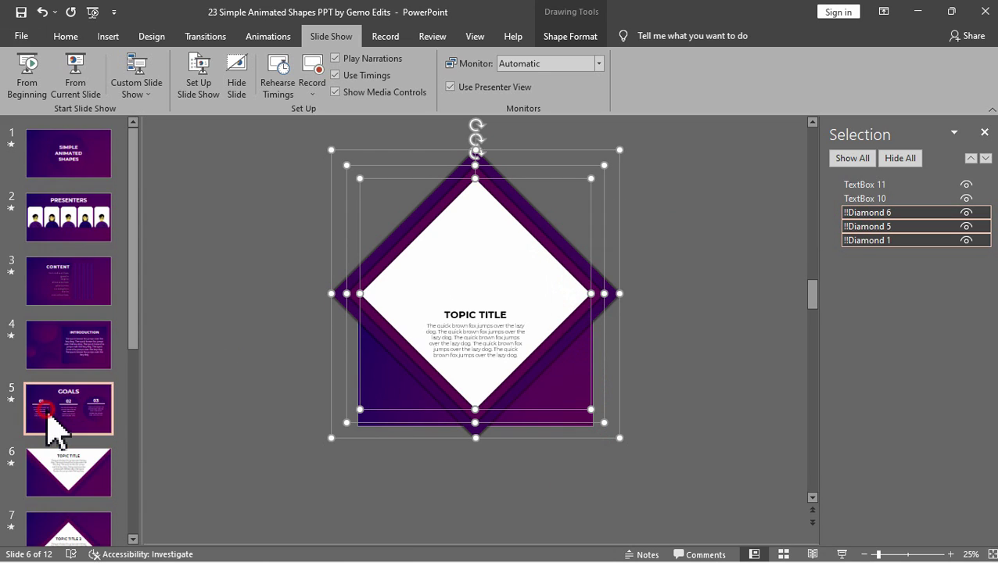
pyautogui.click(50, 422)
pyautogui.hotkey('ctrl', 'v')
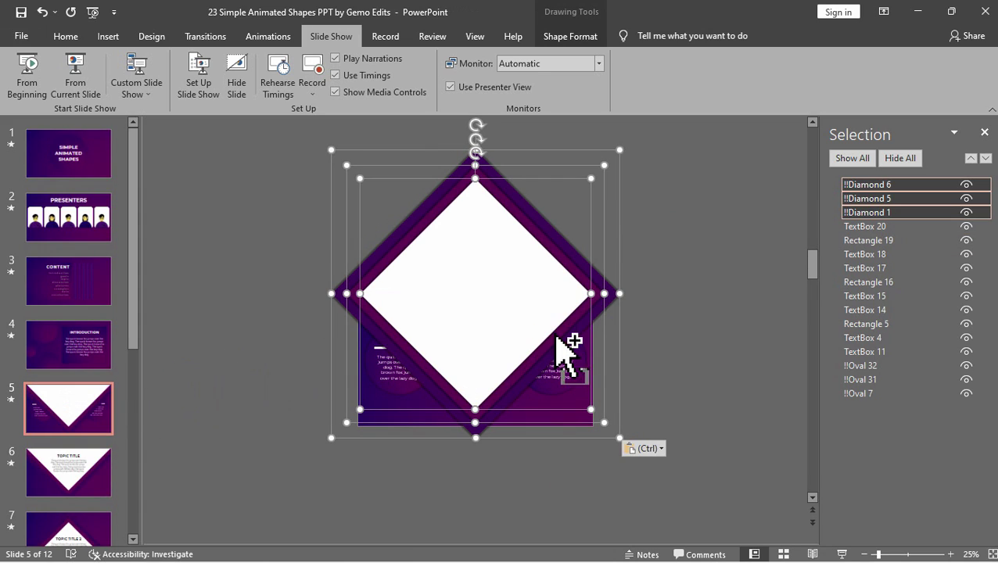
pyautogui.keyDown('ctrl'); pyautogui.scroll(-3, 557, 342); pyautogui.keyUp('ctrl')
pyautogui.moveTo(491, 293); pyautogui.dragTo(491, 251)
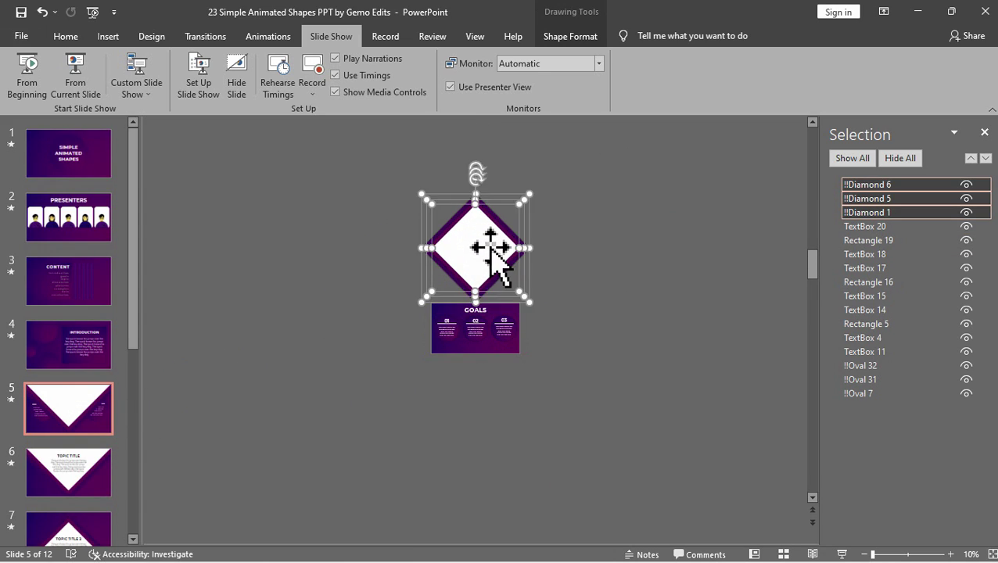
# - Check the parked !!Diamond 6 and purple !!Diamond 5, then clear the selection on slide 5
pyautogui.click(590, 260)
pyautogui.keyDown('ctrl'); pyautogui.scroll(3, 497, 279); pyautogui.keyUp('ctrl')
pyautogui.click(485, 268)
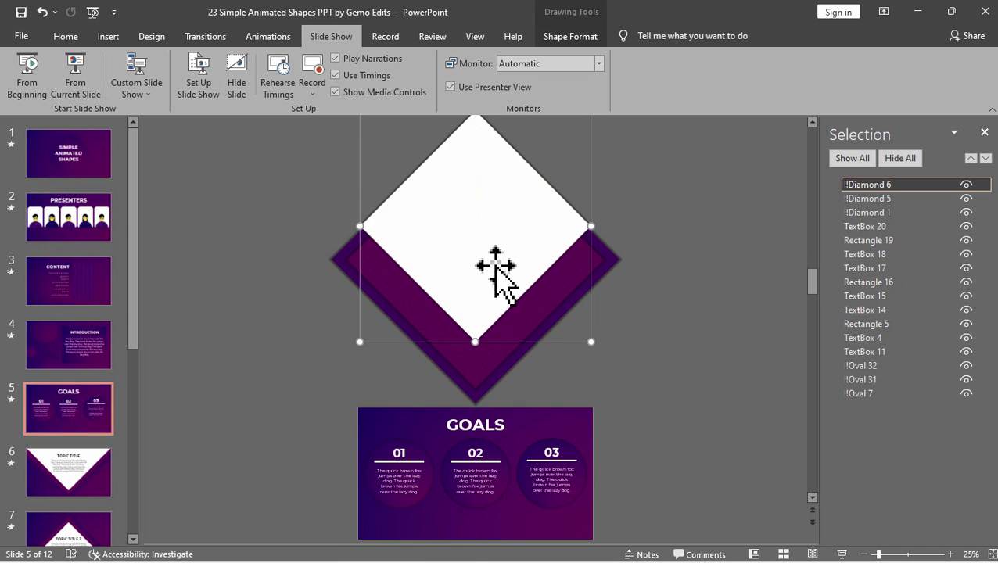
pyautogui.click(487, 353)
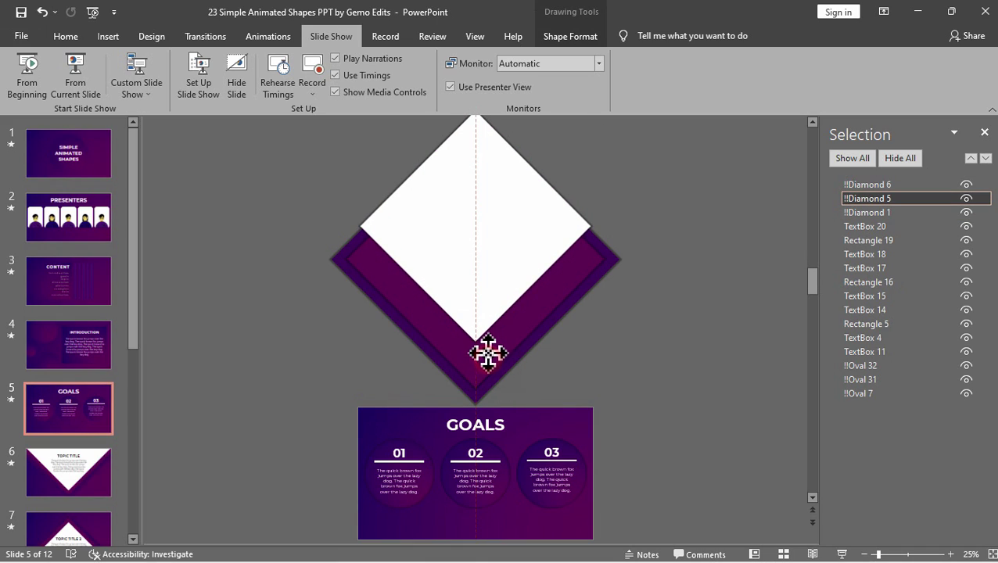
pyautogui.click(635, 383)
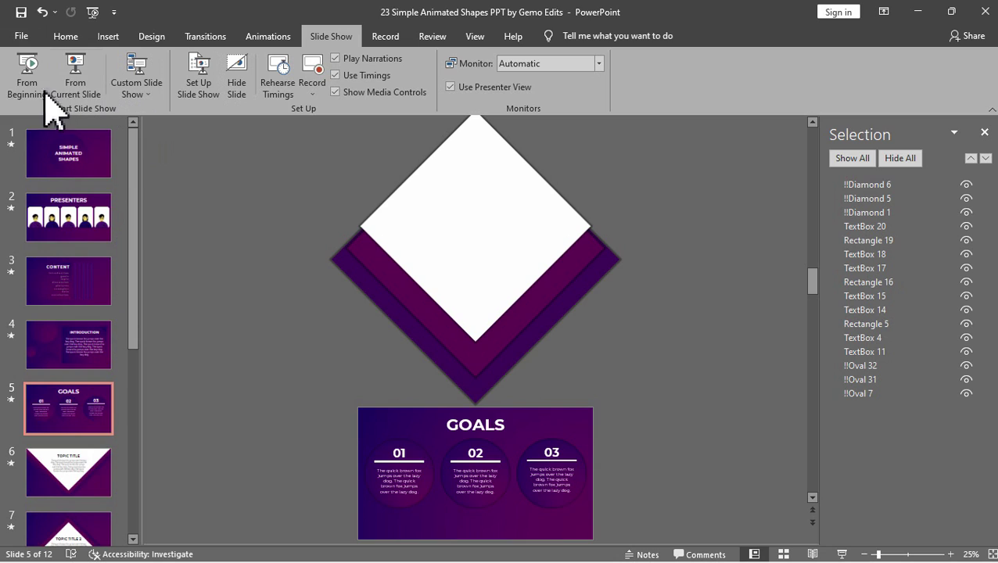
pyautogui.click(75, 76)
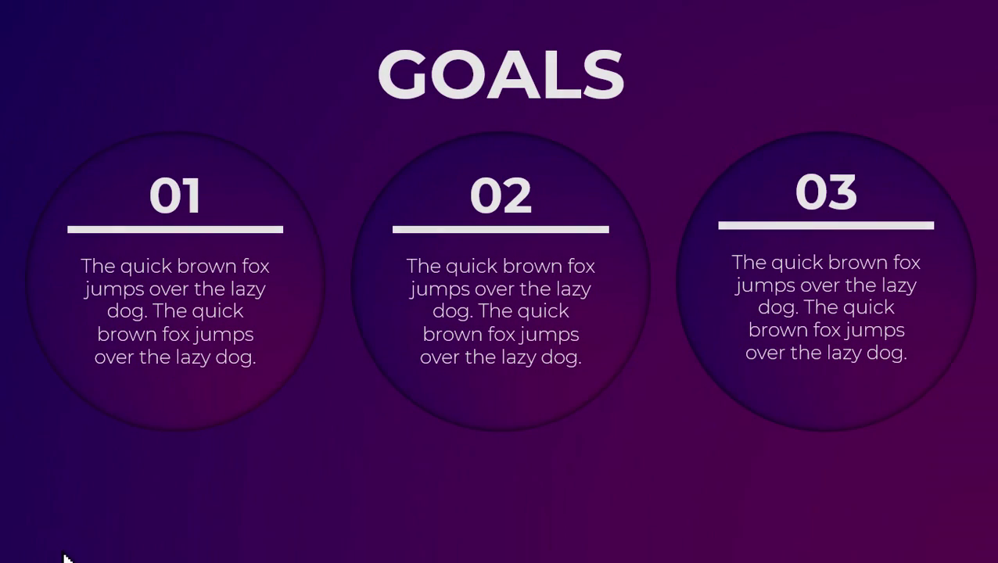
pyautogui.click(40, 551)
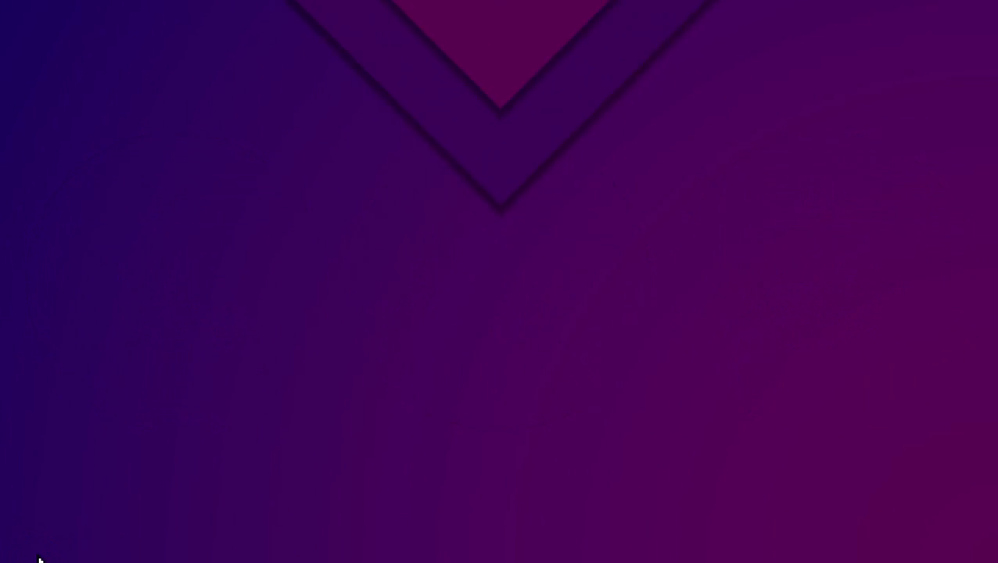
pyautogui.click(12, 549)
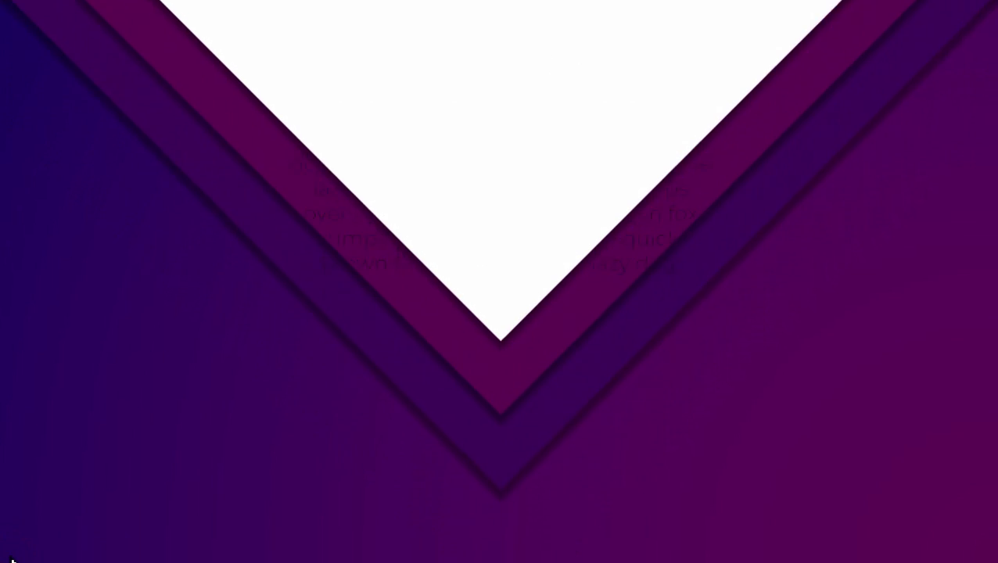
pyautogui.click(42, 549)
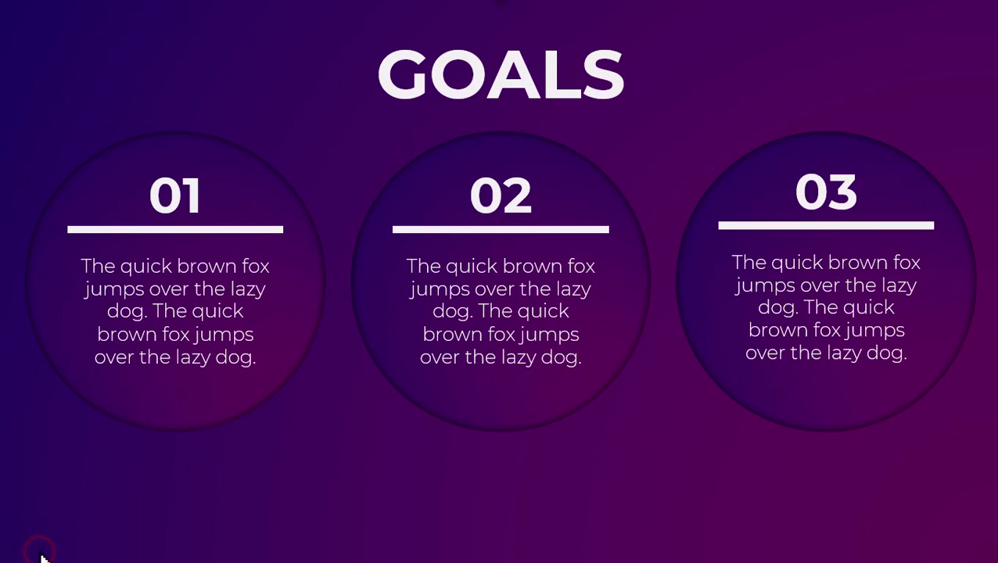
pyautogui.press('Escape')
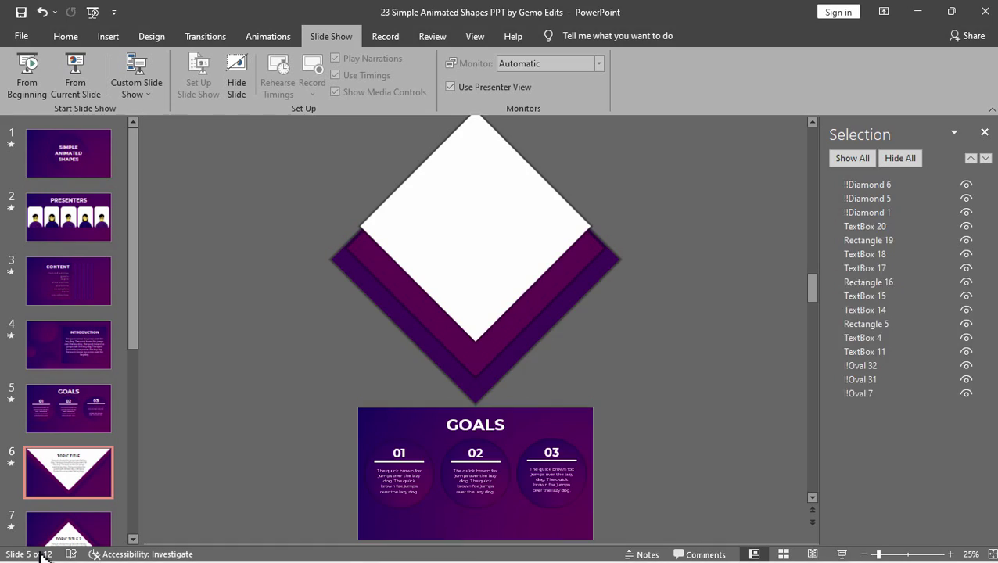
# - On slide 7, prefix Diamond 1, Diamond 5 and Diamond 6 with '!!'
pyautogui.scroll(-2, 49, 472)
pyautogui.click(86, 438)
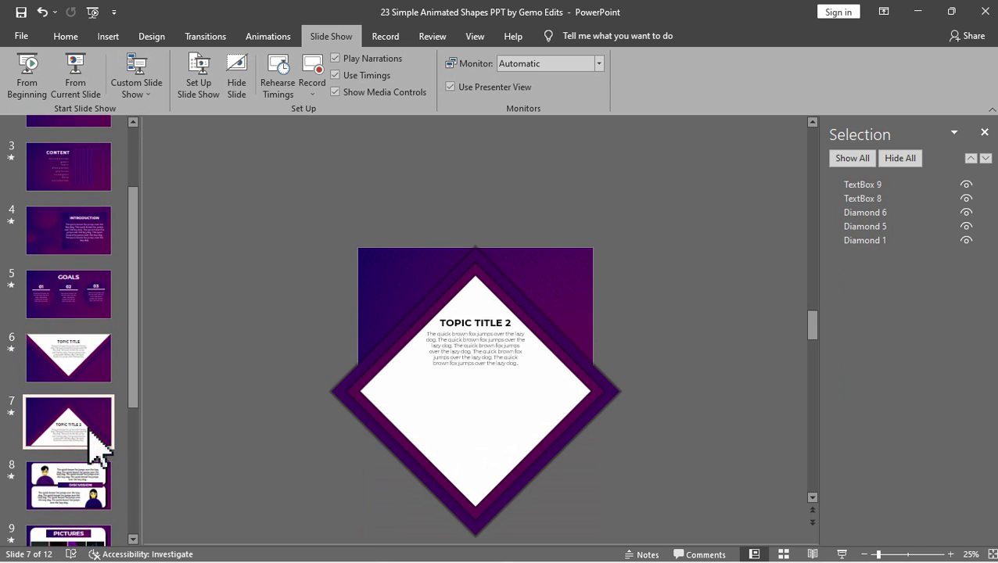
pyautogui.click(613, 393)
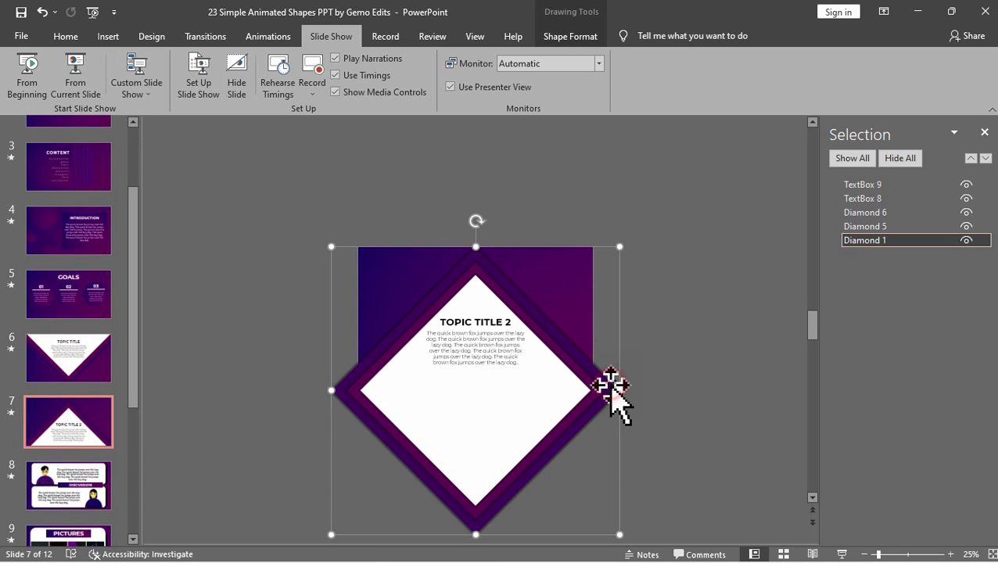
pyautogui.doubleClick(855, 241)
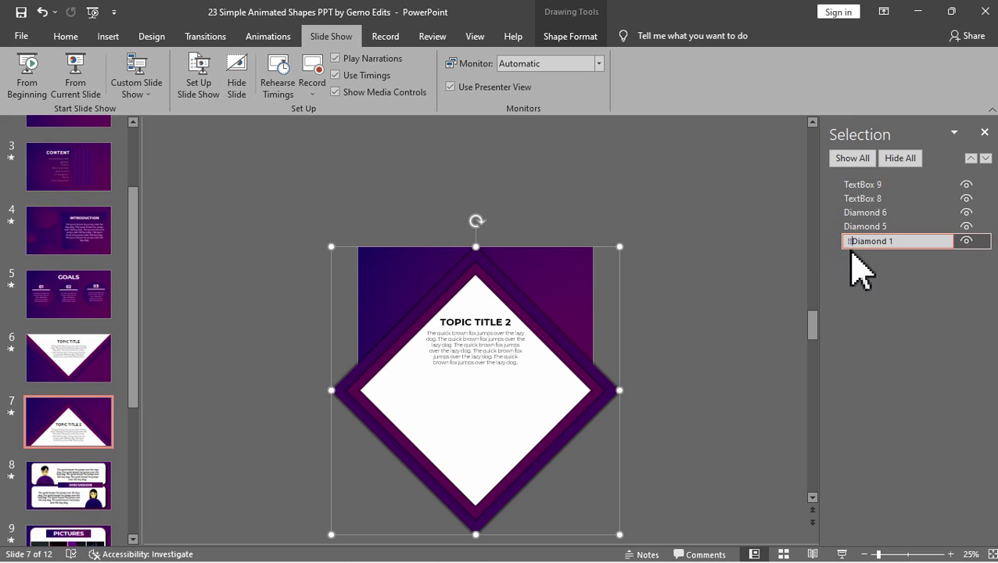
pyautogui.click(846, 226)
pyautogui.click(846, 227)
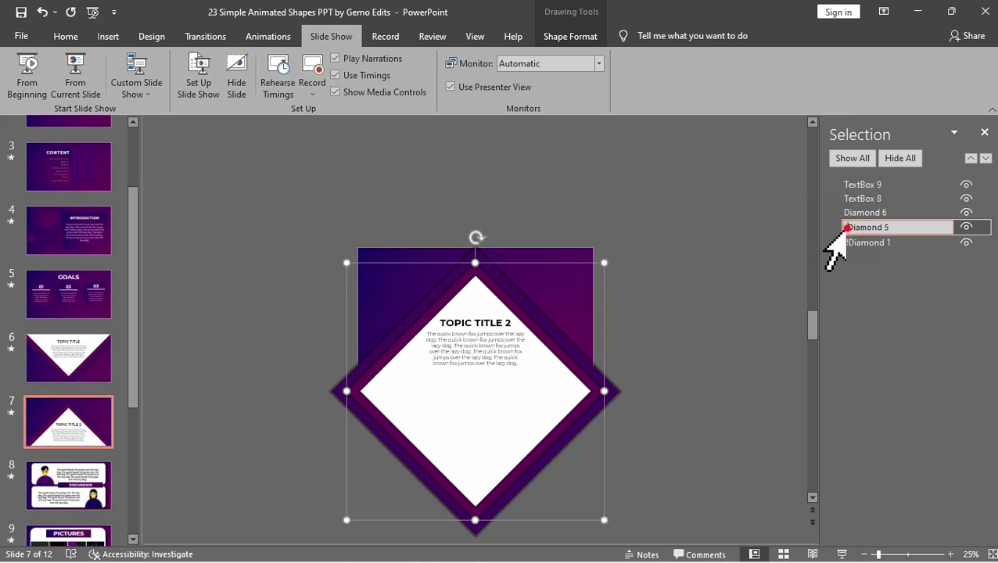
pyautogui.doubleClick(846, 213)
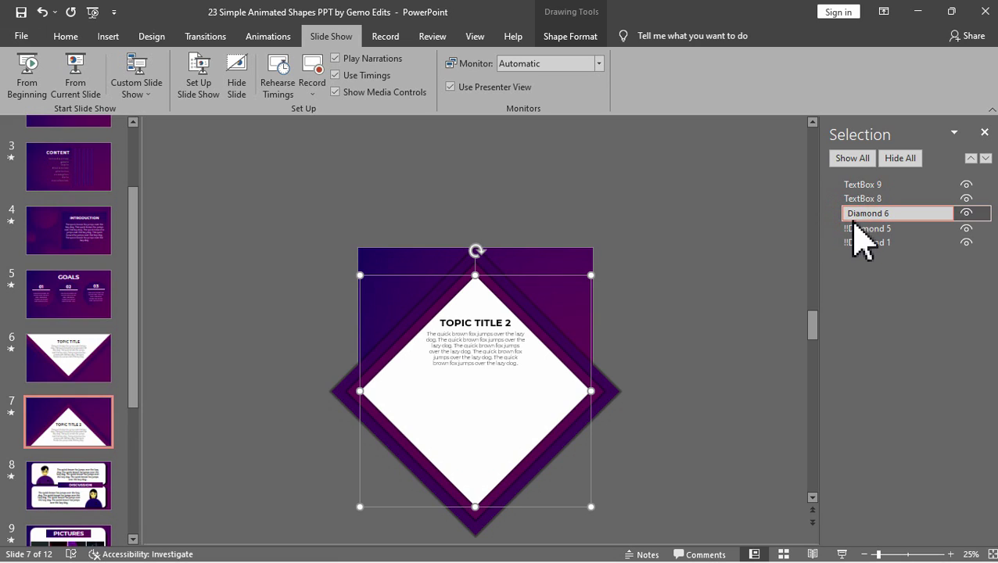
pyautogui.write('!!')
pyautogui.click(700, 299)
# - Flip between slides 6 and 7 to compare their diamonds, ending on slide 6
pyautogui.click(84, 361)
pyautogui.click(86, 409)
pyautogui.click(94, 377)
pyautogui.click(89, 400)
pyautogui.click(94, 379)
pyautogui.click(100, 430)
pyautogui.click(93, 374)
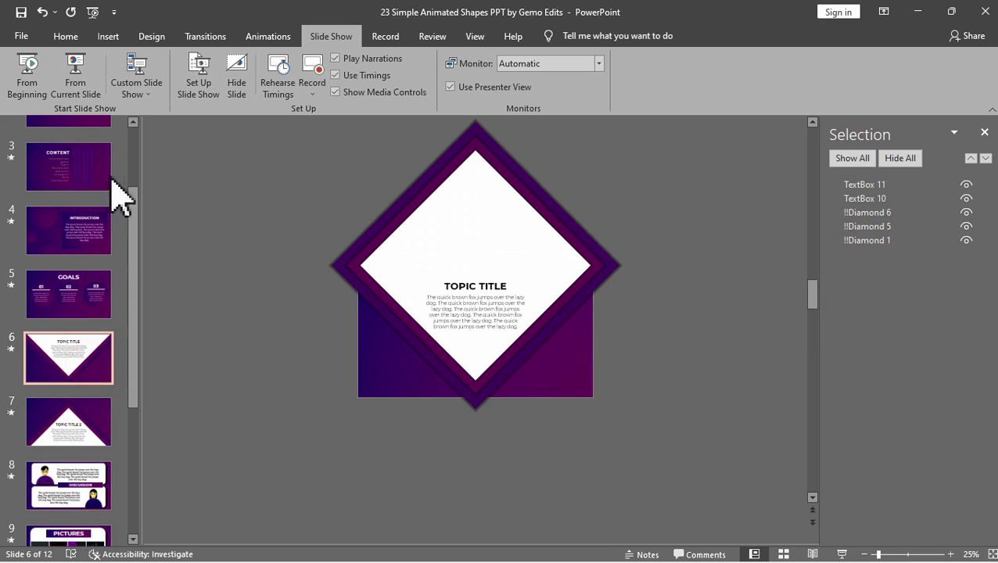
pyautogui.click(73, 83)
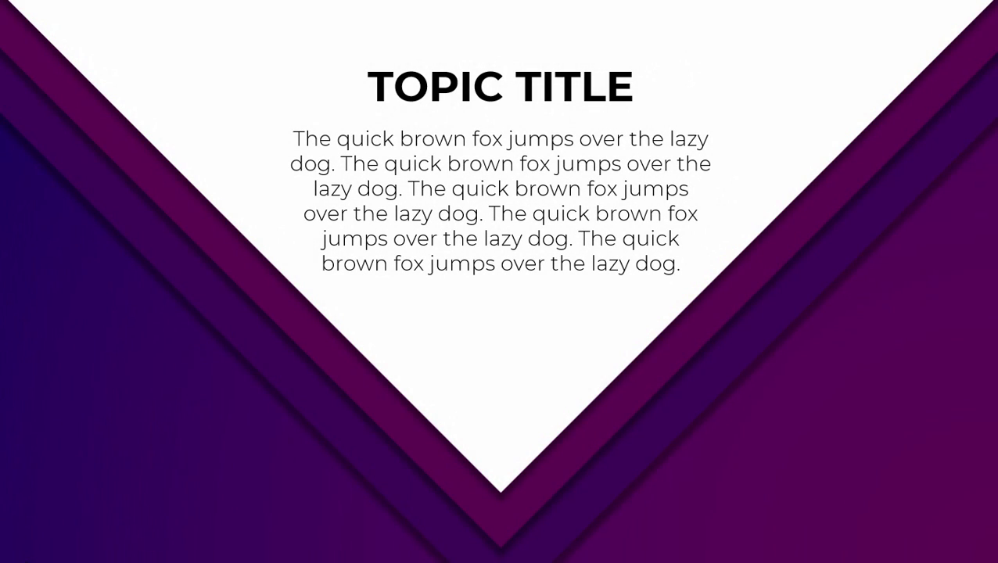
pyautogui.click(42, 549)
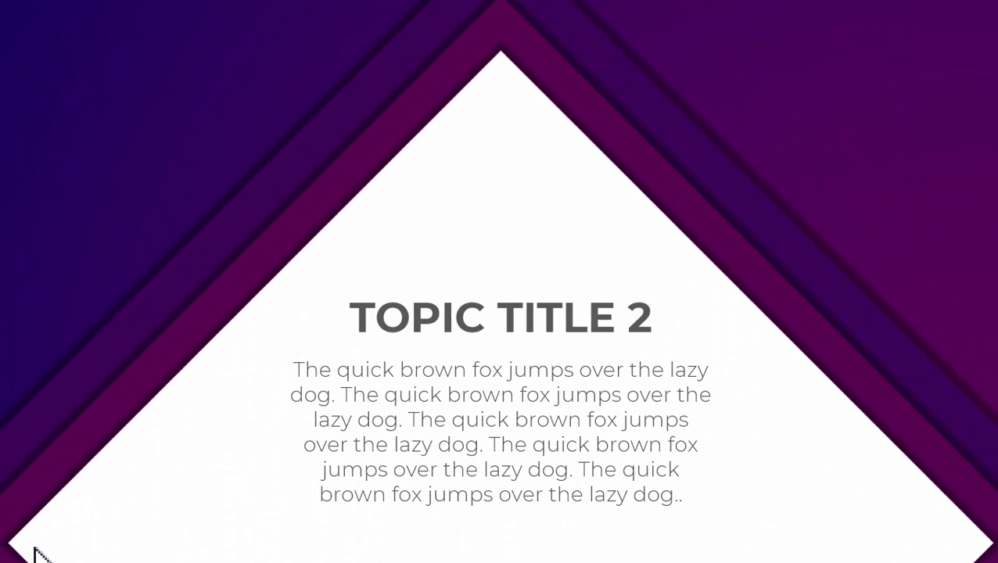
pyautogui.click(16, 552)
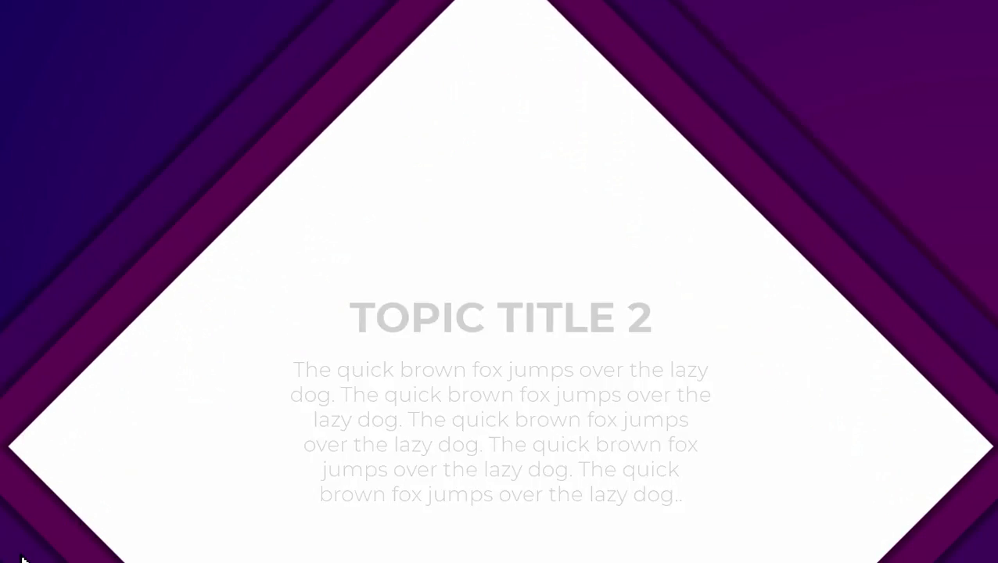
pyautogui.press('Escape')
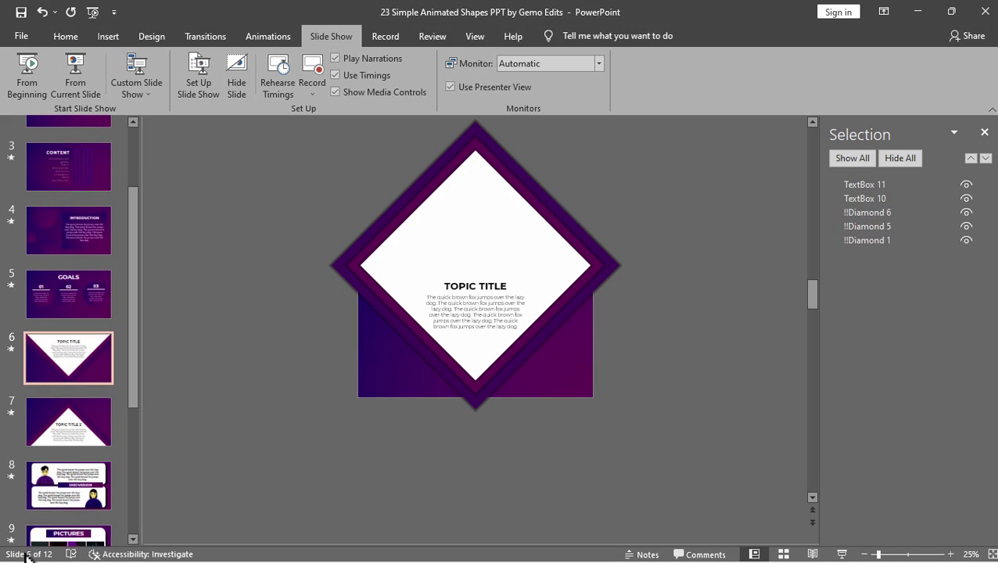
# - On slide 7, rename TextBox 8 and TextBox 9 to !!TextBox 8 and !!TextBox 9
pyautogui.scroll(-4, 74, 489)
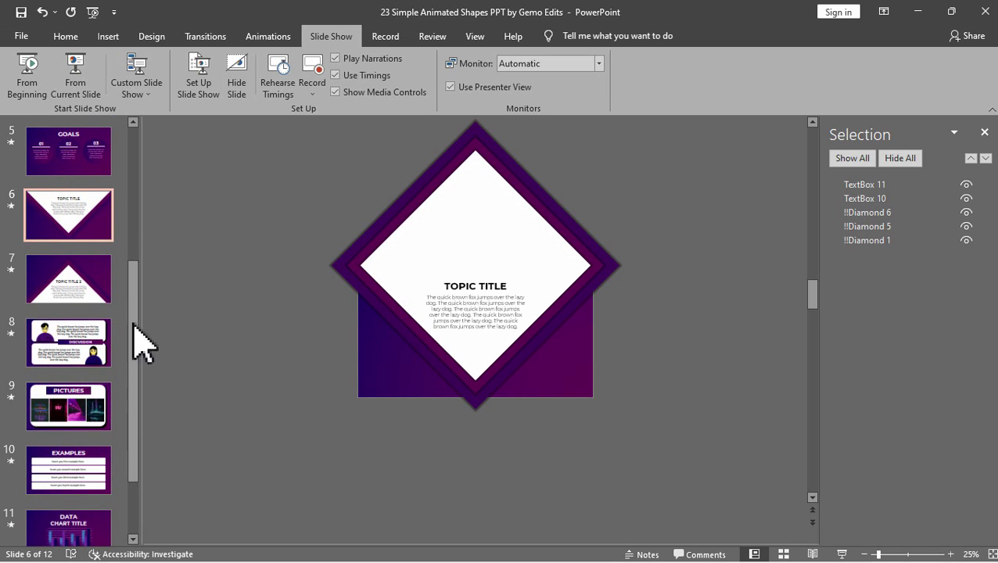
pyautogui.click(67, 278)
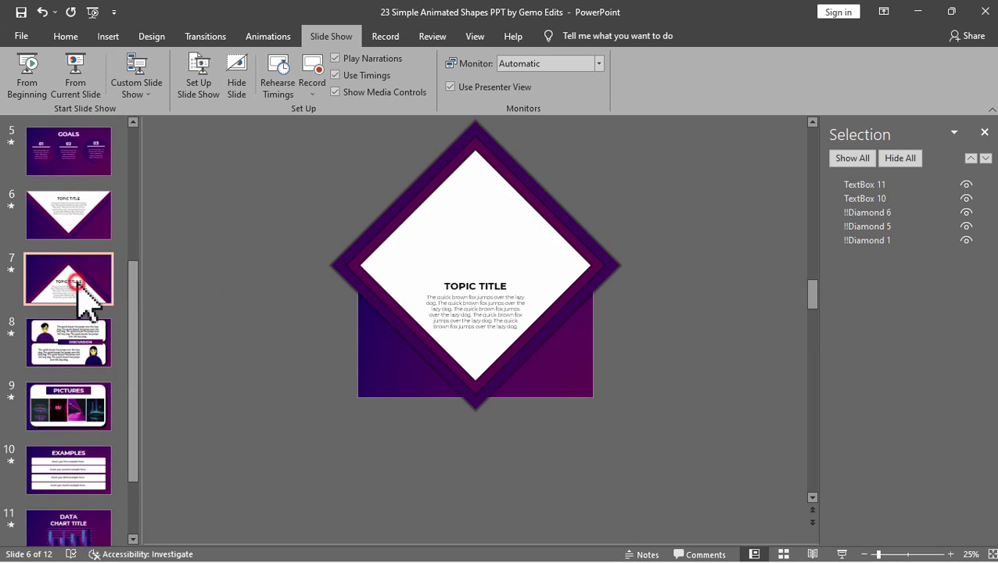
pyautogui.moveTo(265, 213); pyautogui.dragTo(707, 547)
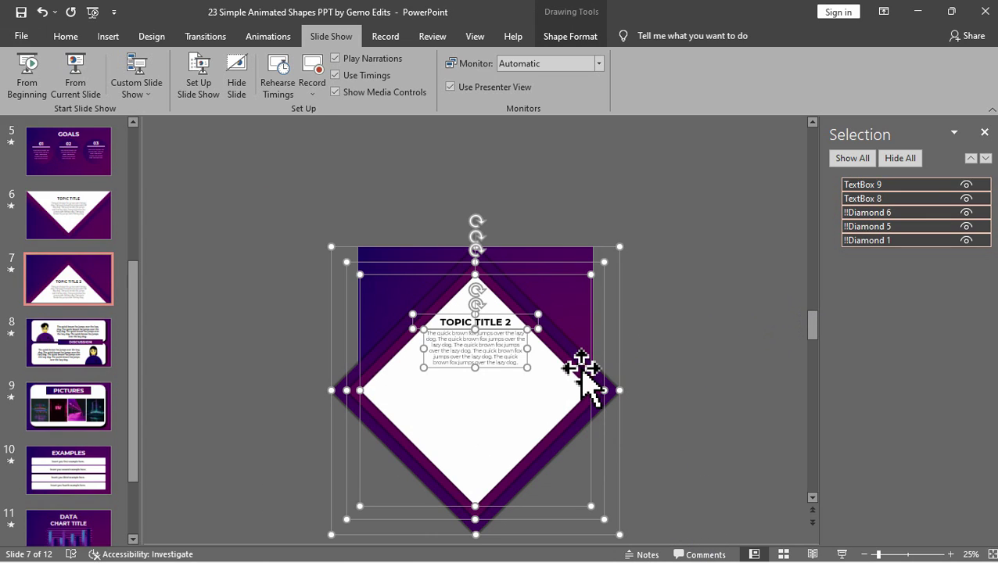
pyautogui.doubleClick(854, 199)
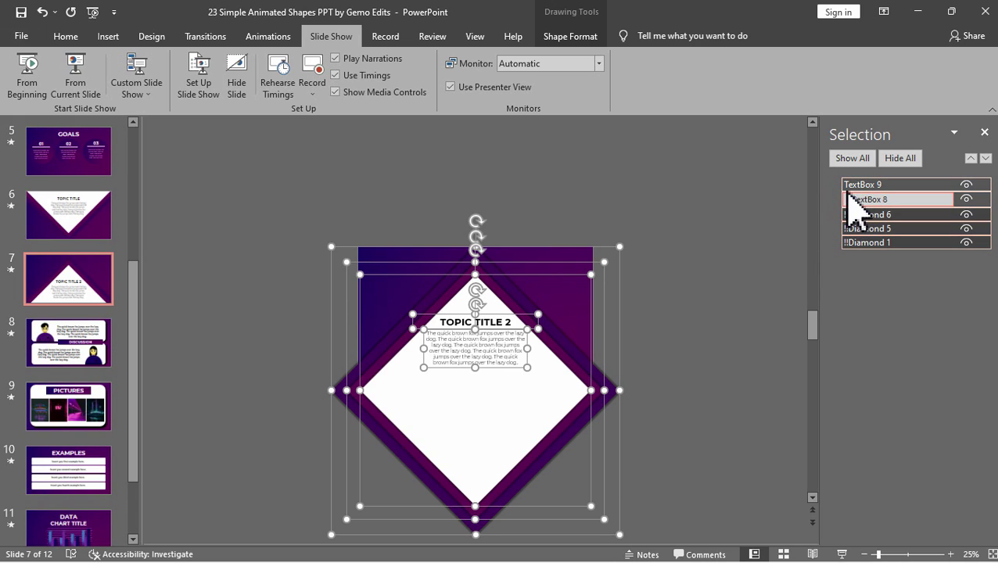
pyautogui.doubleClick(849, 186)
pyautogui.write('!!')
pyautogui.click(747, 279)
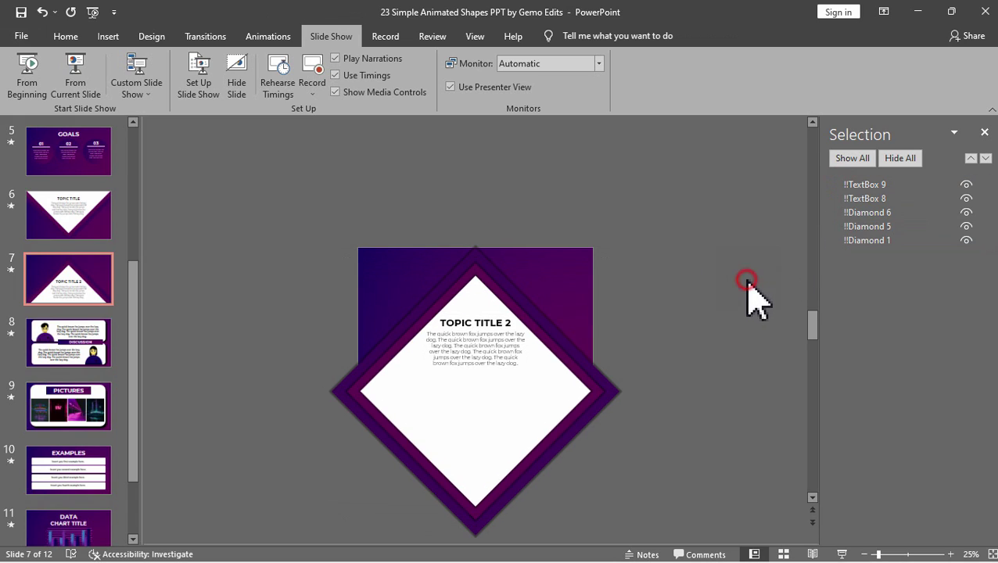
# - Copy slide 7's five shapes onto the Discussion slide and park them just below it
pyautogui.moveTo(245, 189); pyautogui.dragTo(746, 544)
pyautogui.rightClick(575, 412)
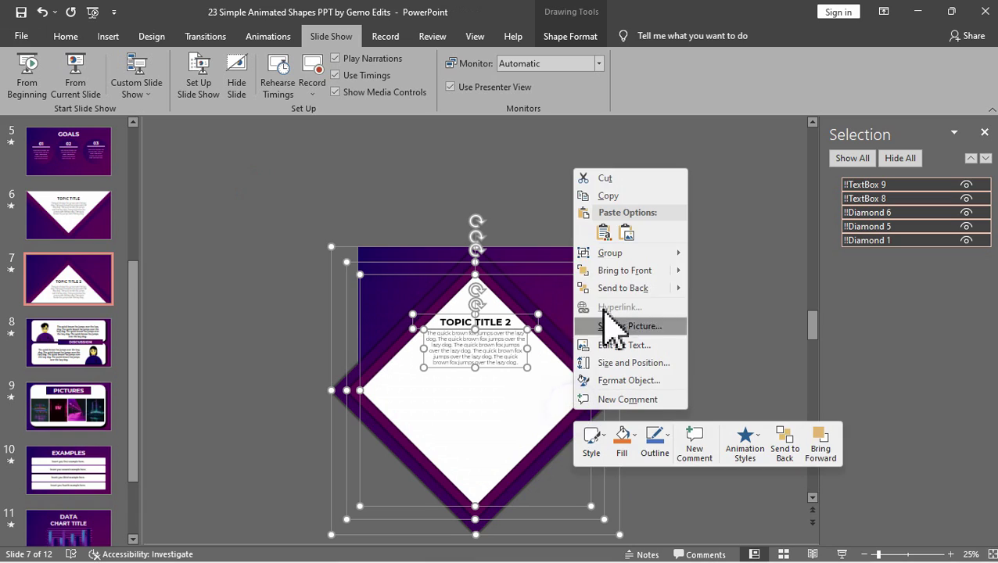
pyautogui.press('Escape')
pyautogui.click(84, 356)
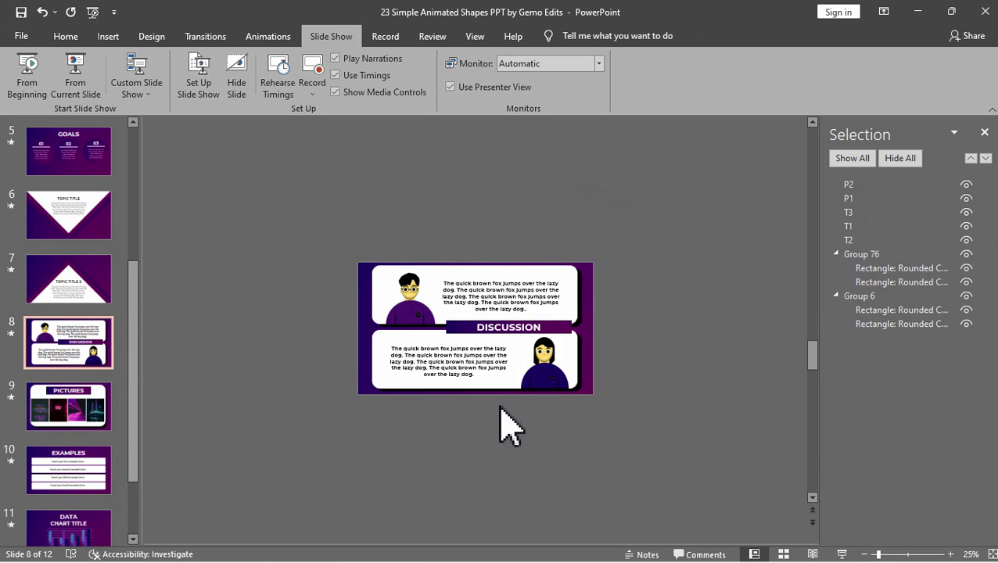
pyautogui.hotkey('ctrl', 'v')
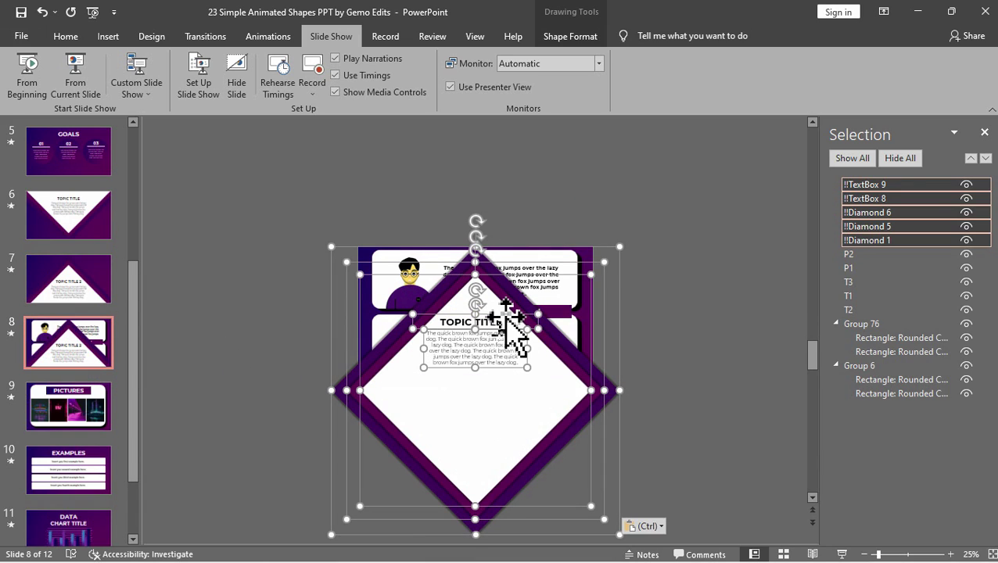
pyautogui.moveTo(507, 321); pyautogui.dragTo(491, 484)
# - Preview the slide show from slide 7 into the Discussion slide, then exit
pyautogui.click(98, 297)
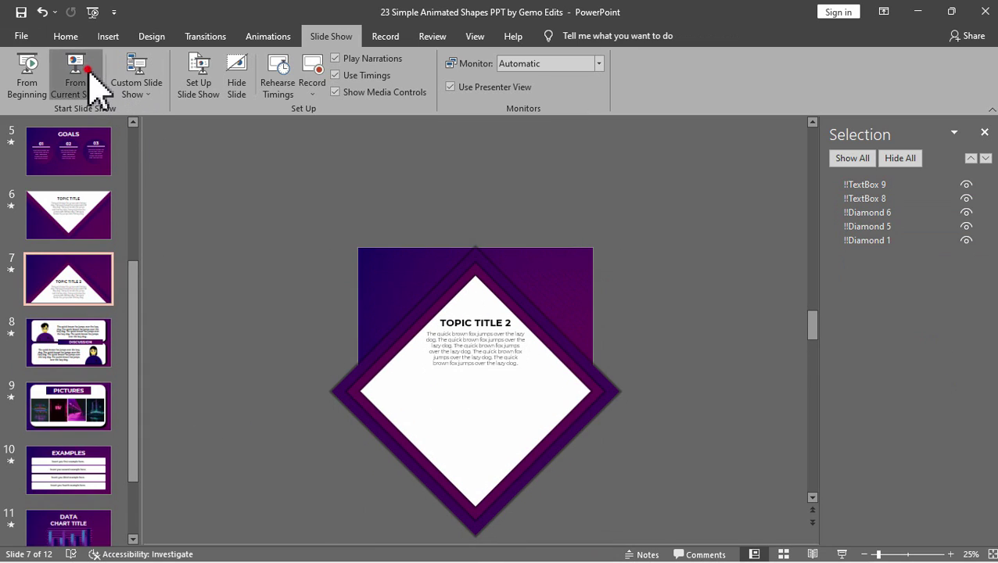
pyautogui.click(88, 78)
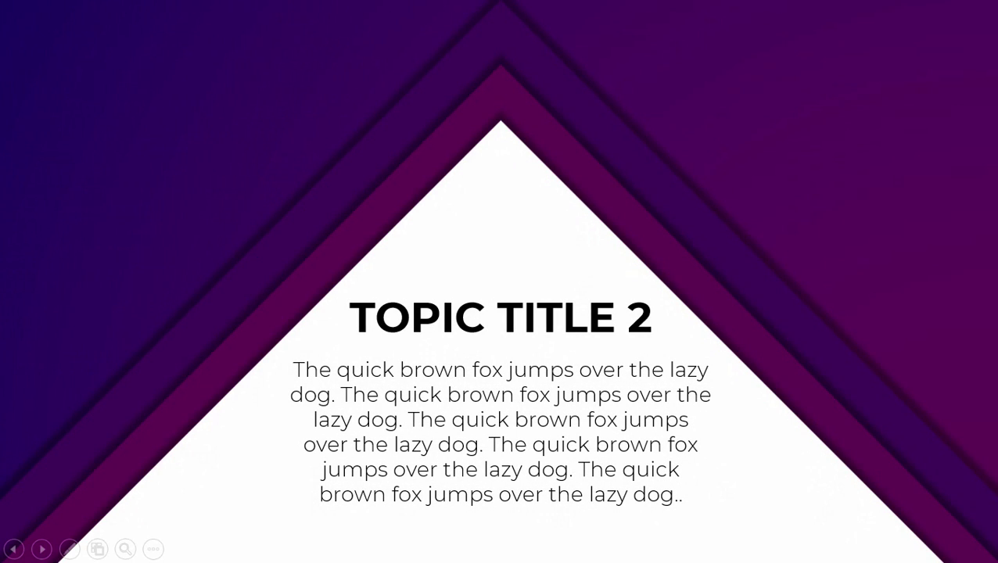
pyautogui.click(43, 550)
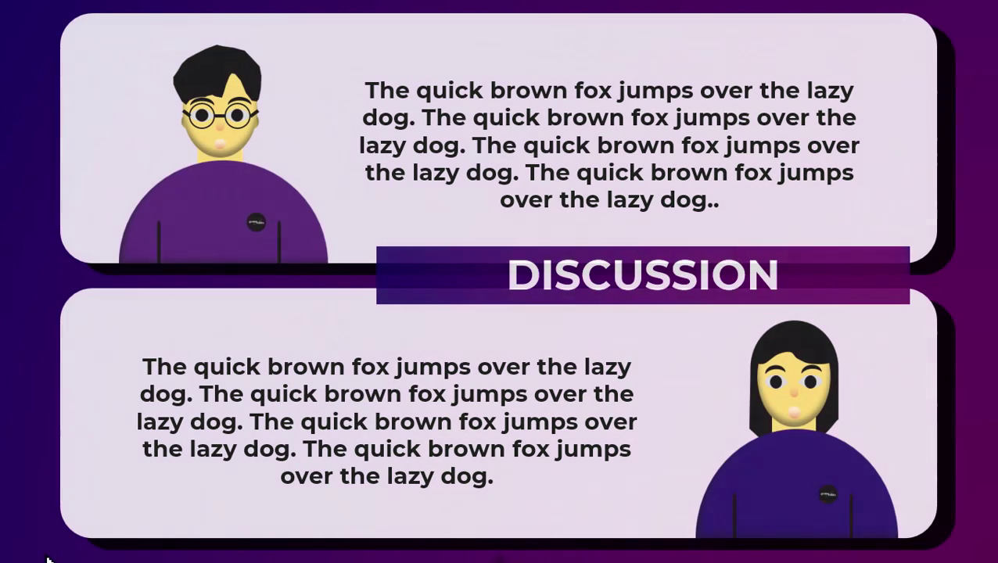
pyautogui.press('Escape')
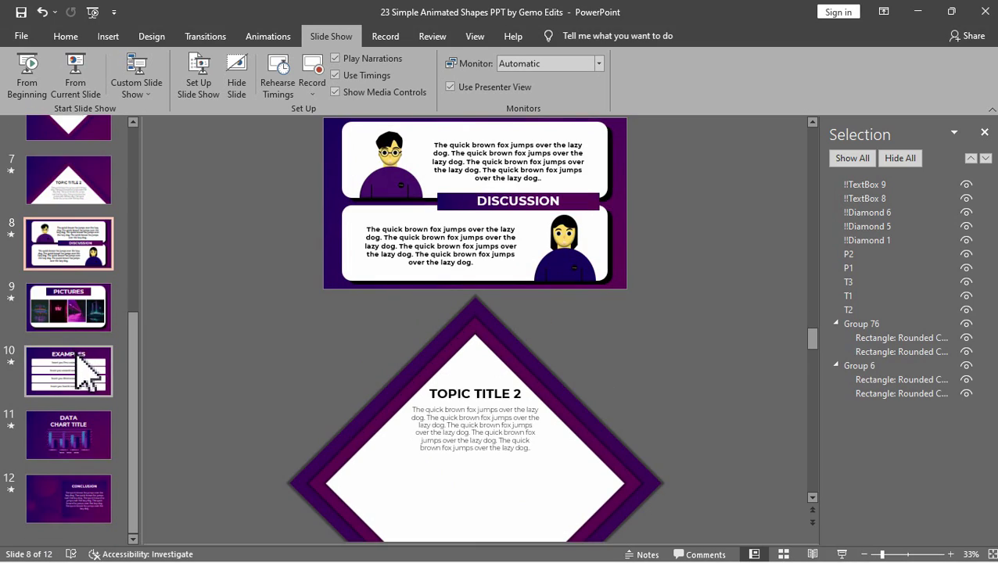
# - On the EXAMPLES slide, rename S1, T1 and S2 with the '!!' prefix
pyautogui.click(83, 362)
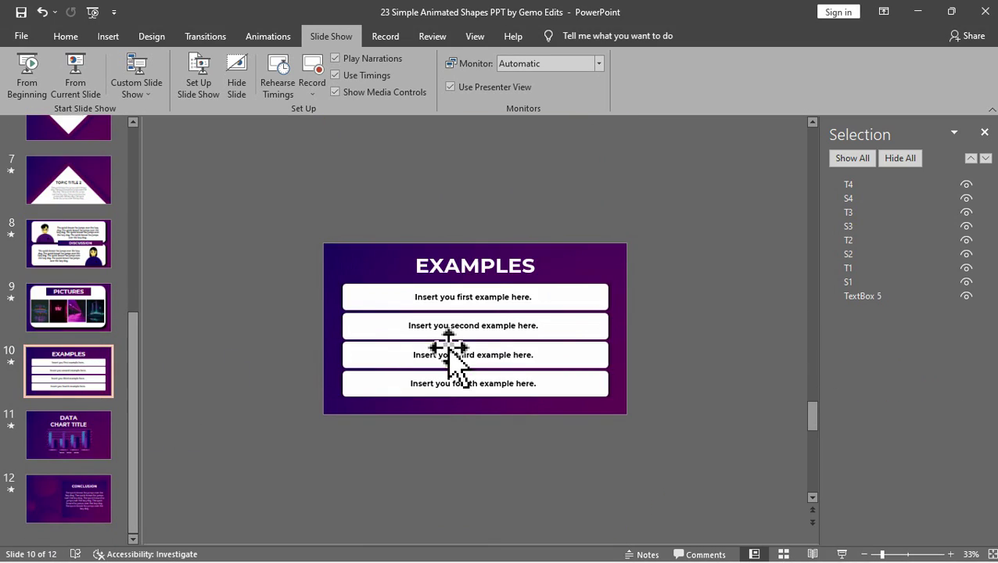
pyautogui.click(390, 291)
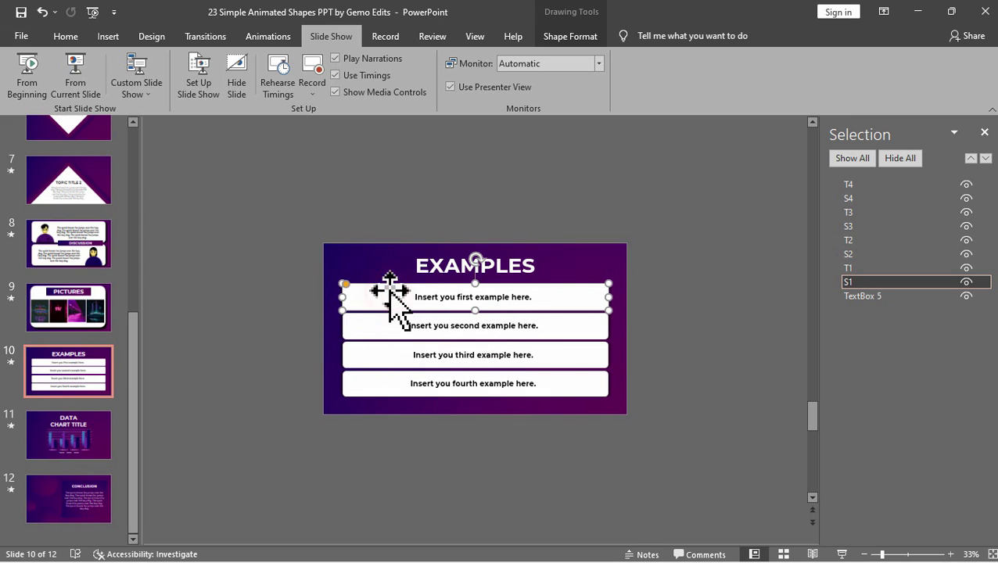
pyautogui.click(518, 326)
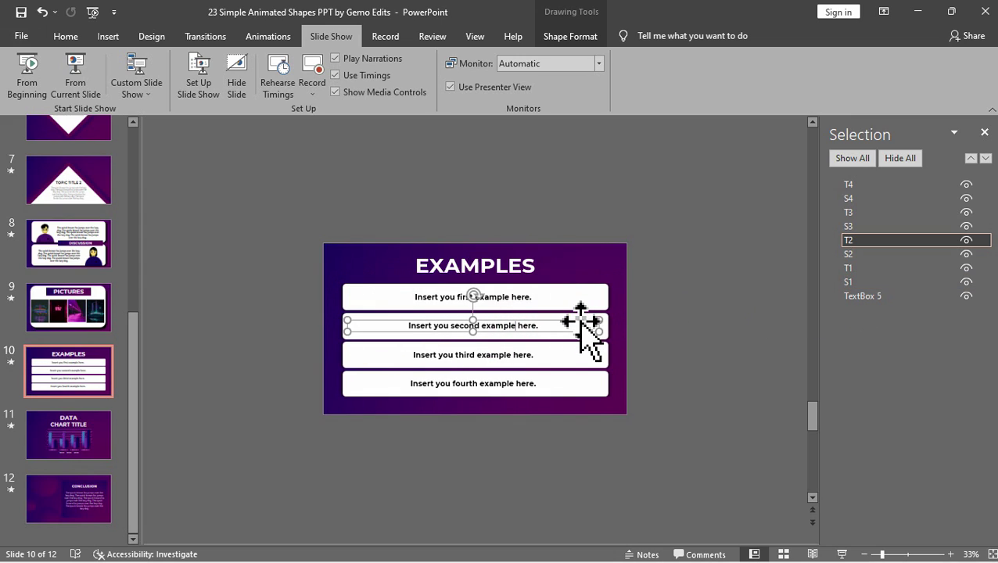
pyautogui.click(842, 280)
pyautogui.click(844, 283)
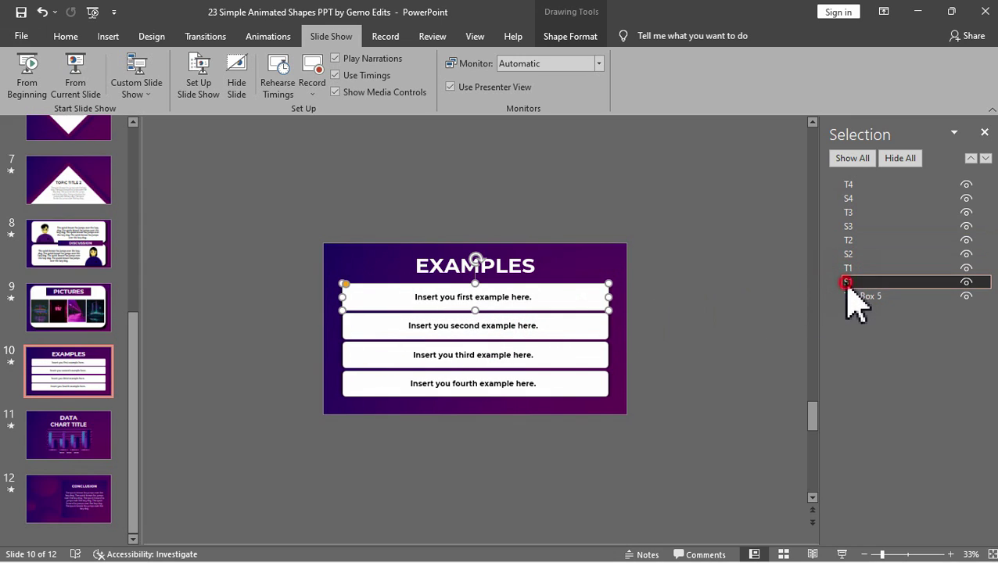
pyautogui.click(847, 267)
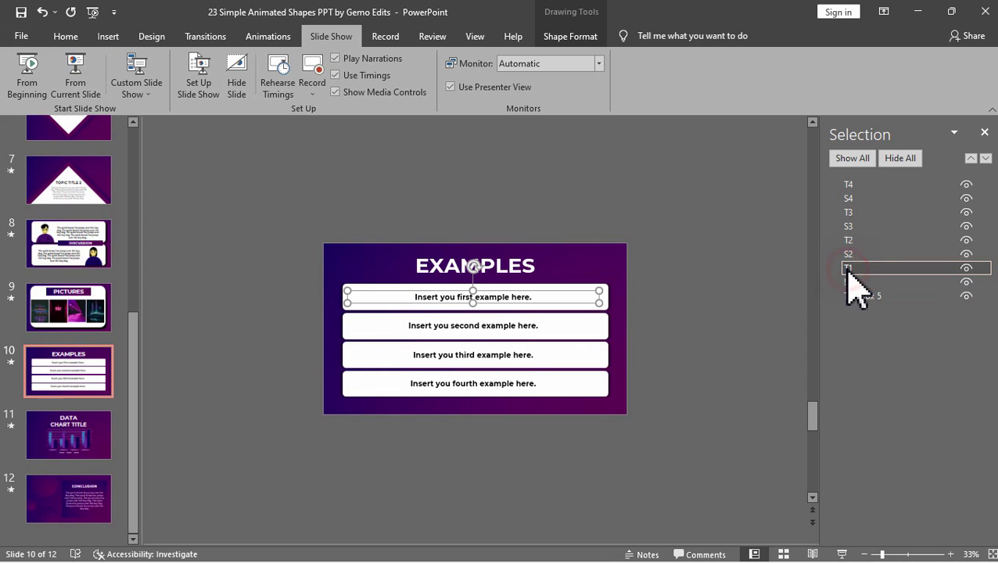
pyautogui.click(846, 269)
pyautogui.write('!!')
pyautogui.click(842, 254)
pyautogui.click(844, 256)
pyautogui.write('!!')
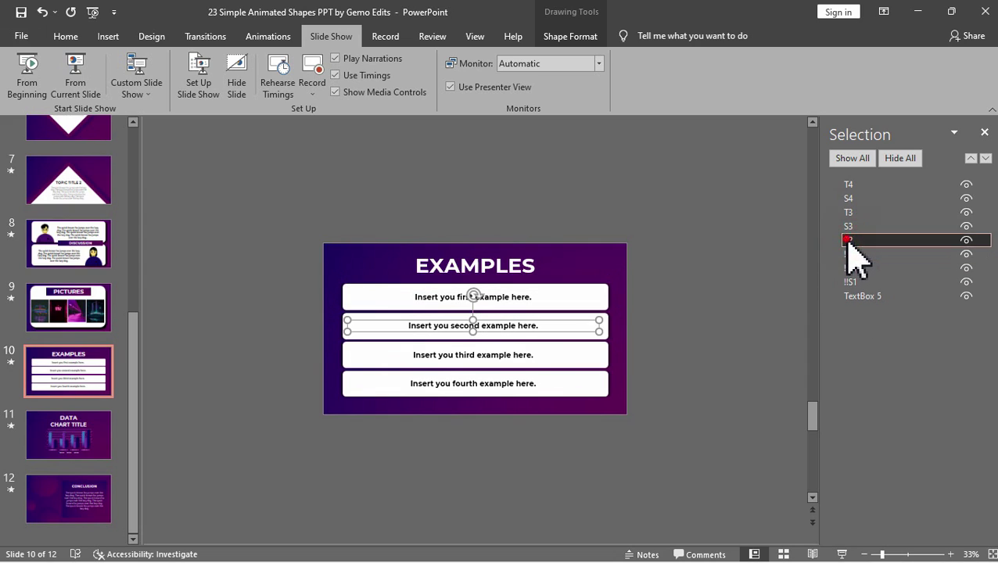
# - Add the '!!' prefix to S3, T3, S4 and T4, then deselect
pyautogui.click(846, 226)
pyautogui.click(846, 228)
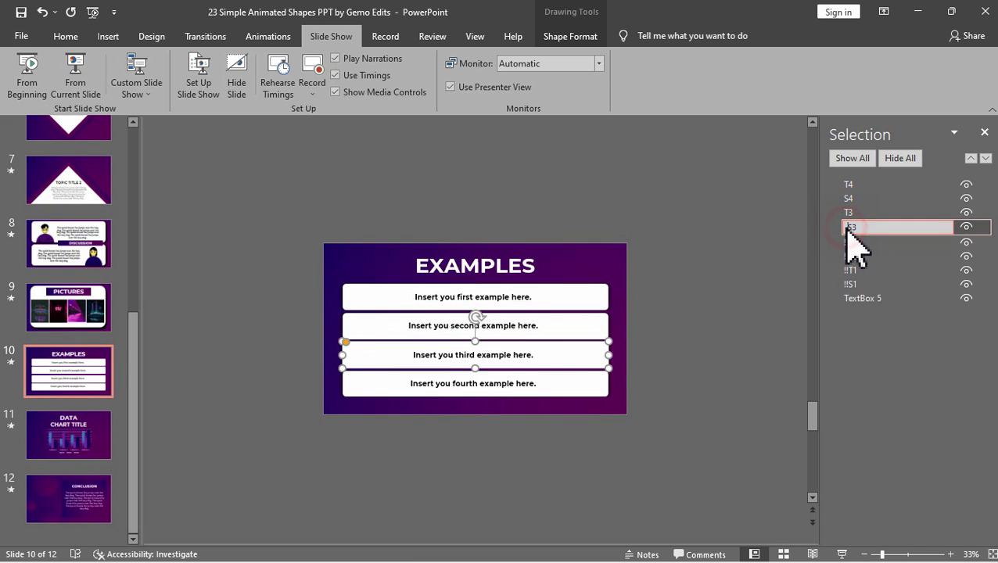
pyautogui.write('!!')
pyautogui.click(848, 213)
pyautogui.click(848, 214)
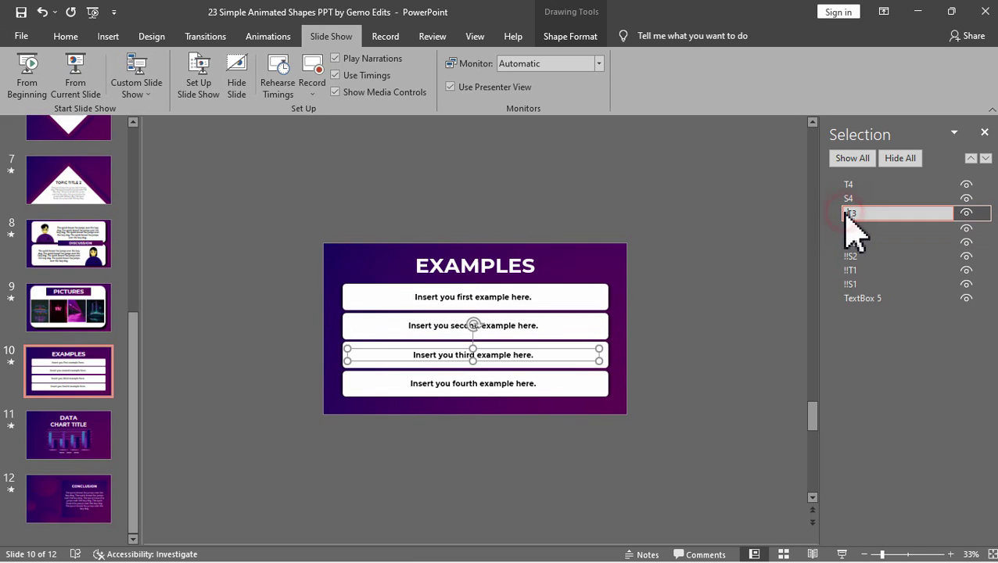
pyautogui.write('!!')
pyautogui.click(847, 199)
pyautogui.click(848, 199)
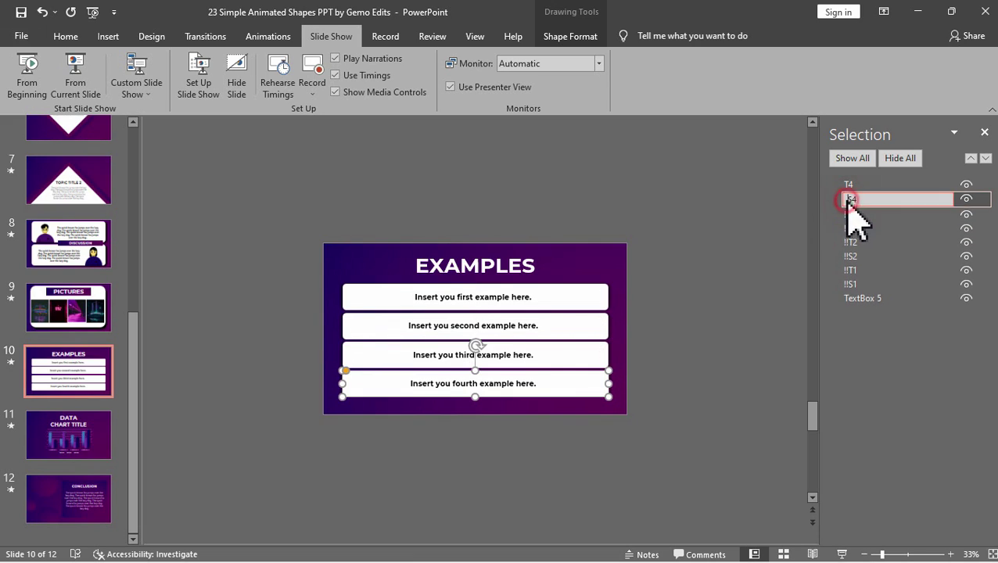
pyautogui.write('!!')
pyautogui.click(848, 185)
pyautogui.click(848, 185)
pyautogui.write('!!')
pyautogui.click(724, 325)
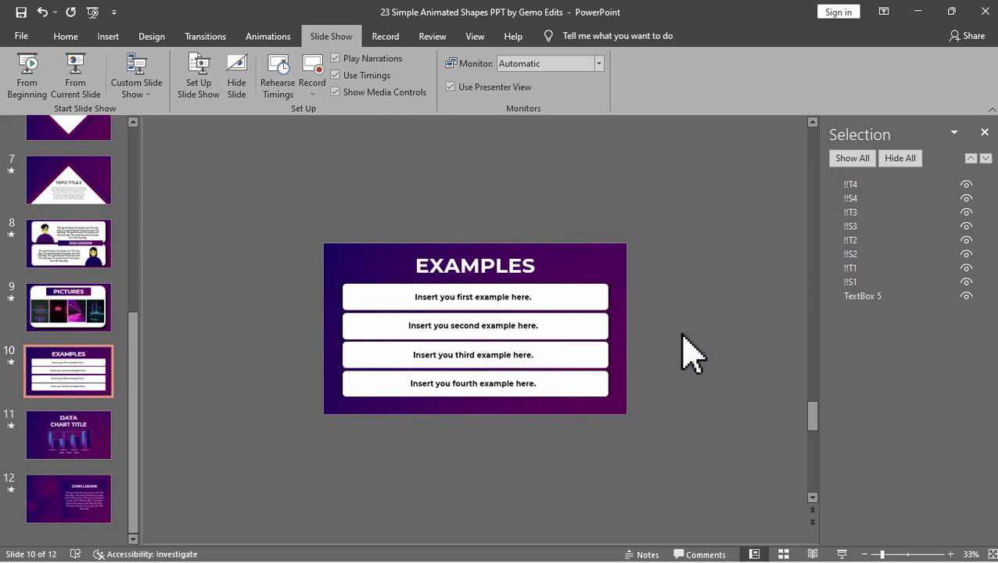
# - Copy the eight !!S and !!T example shapes and paste them onto the PICTURES slide
pyautogui.moveTo(570, 382); pyautogui.dragTo(311, 272)
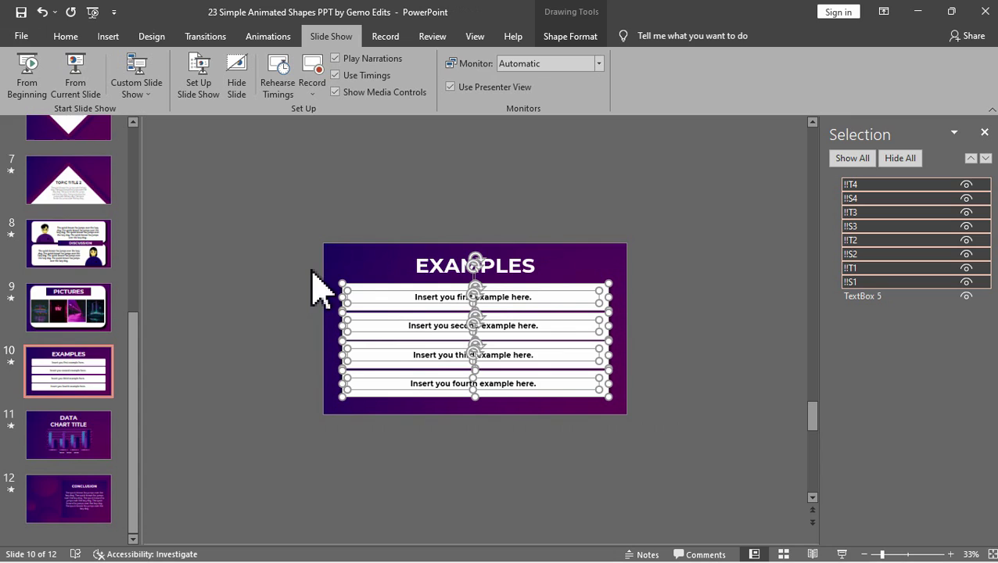
pyautogui.rightClick(556, 288)
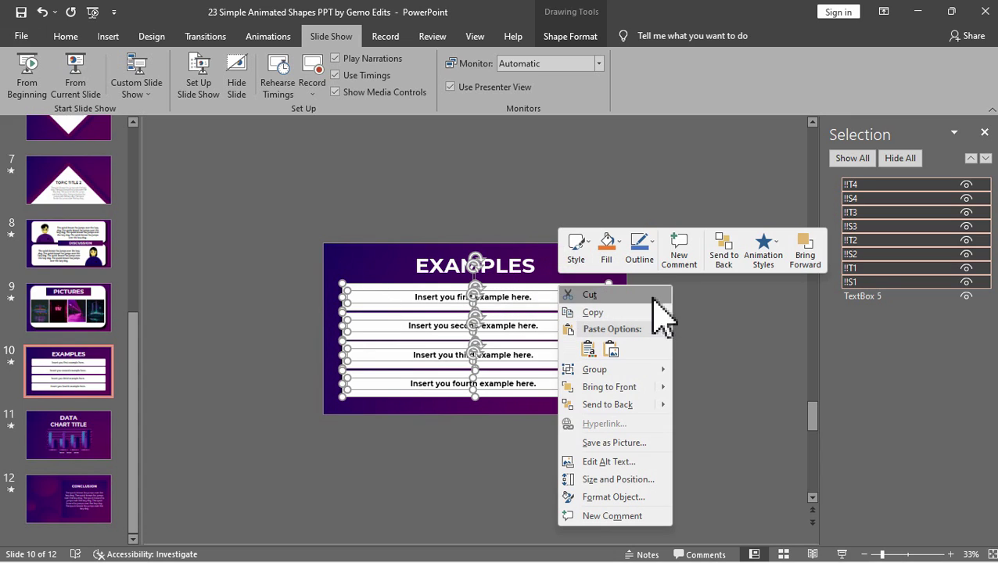
pyautogui.click(618, 315)
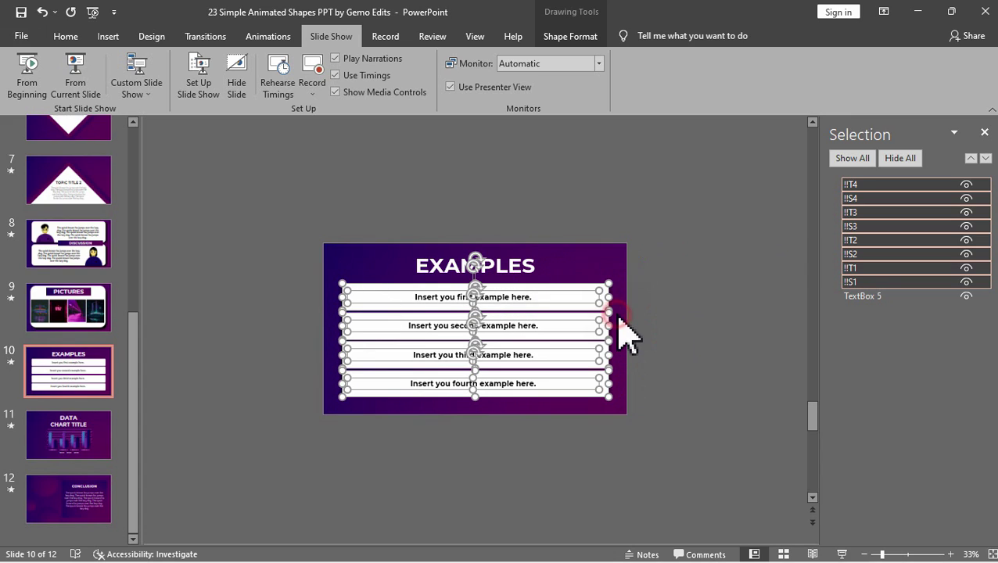
pyautogui.click(74, 312)
pyautogui.hotkey('ctrl', 'v')
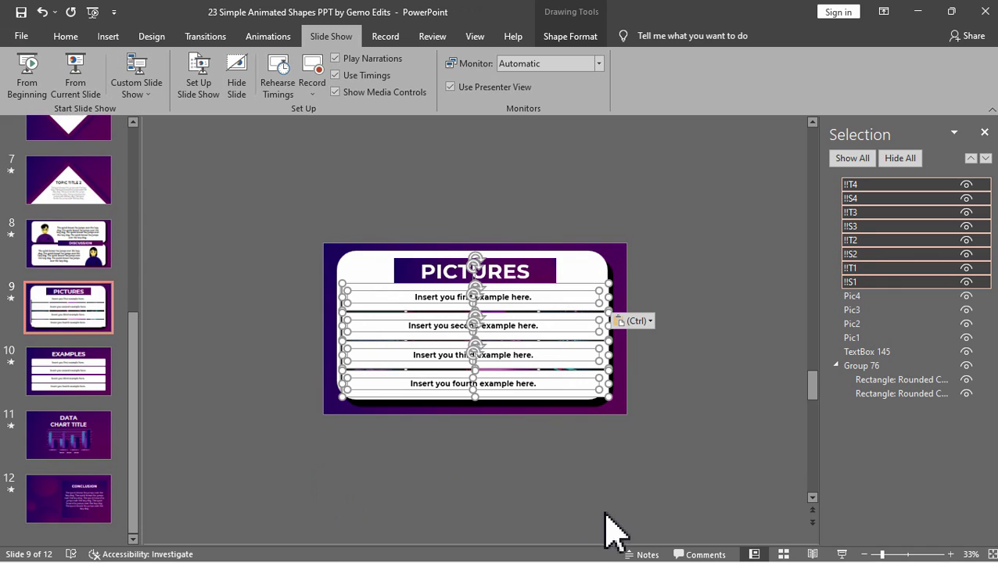
pyautogui.click(679, 387)
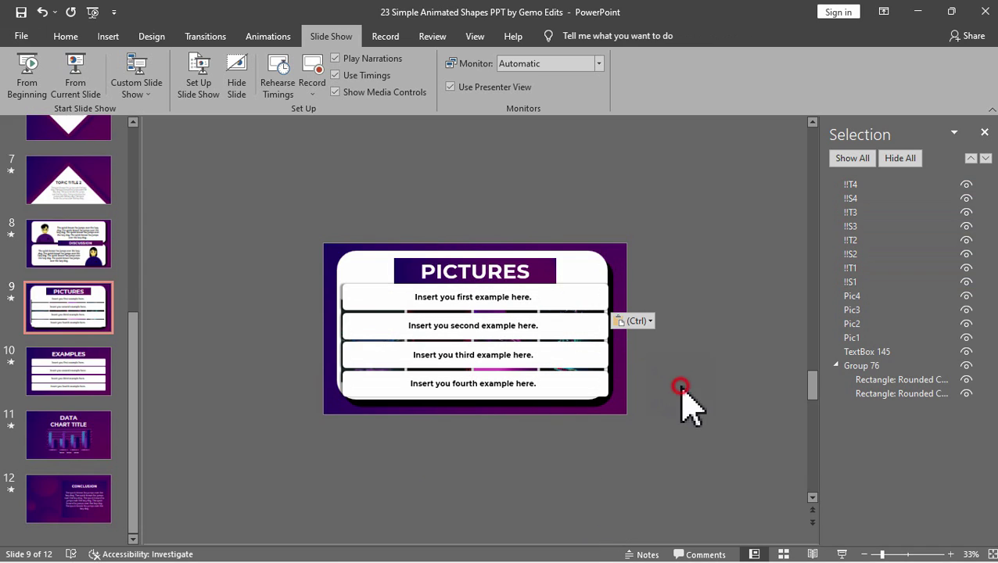
# - Move the second and fourth example rows off the right side of the slide
pyautogui.moveTo(709, 424); pyautogui.dragTo(289, 371)
pyautogui.moveTo(289, 307); pyautogui.dragTo(652, 351)
pyautogui.moveTo(522, 322); pyautogui.dragTo(821, 290)
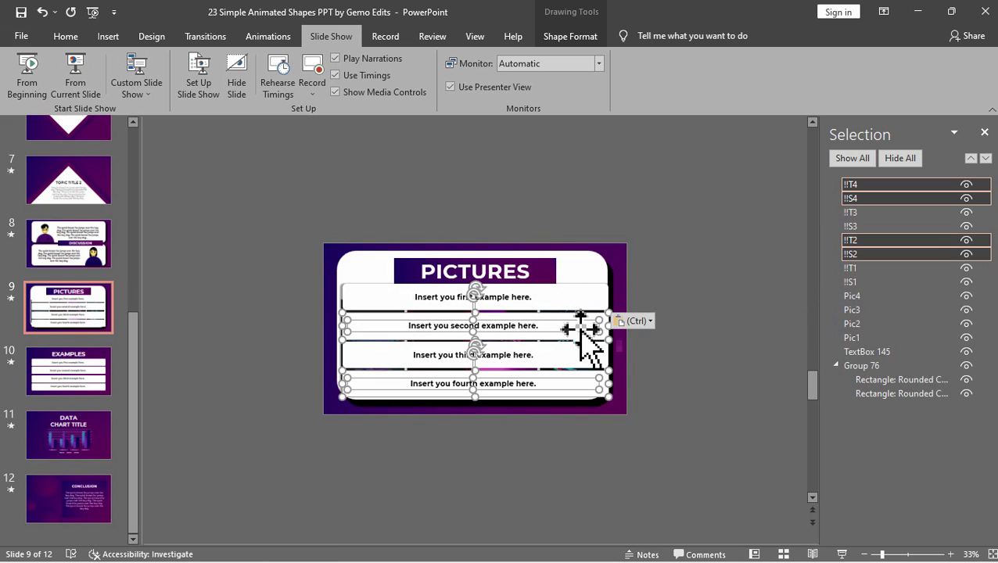
pyautogui.moveTo(523, 336); pyautogui.dragTo(700, 338)
# - Move the first and third example rows off the left side of the slide
pyautogui.moveTo(201, 281); pyautogui.dragTo(480, 317)
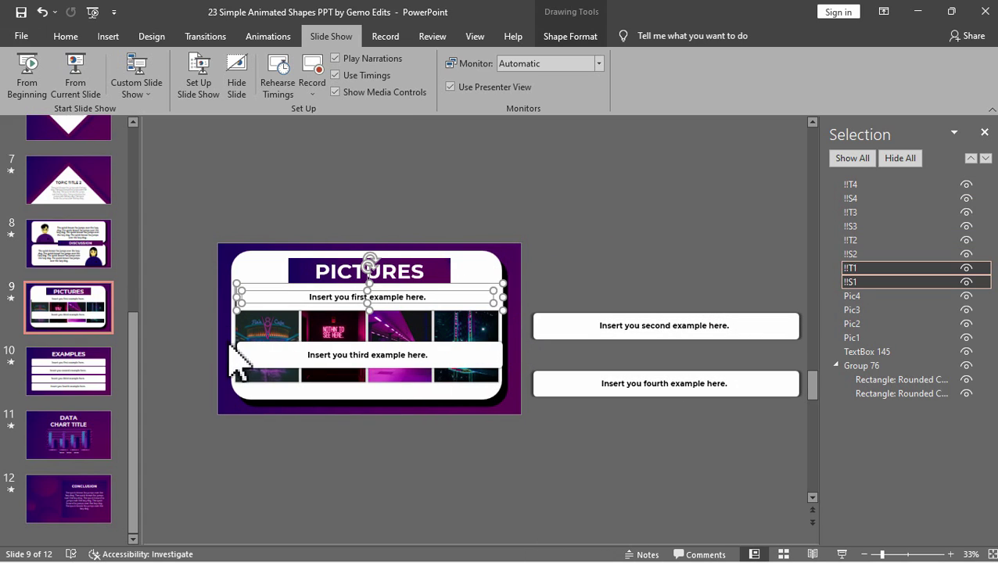
pyautogui.moveTo(285, 358); pyautogui.dragTo(508, 379)
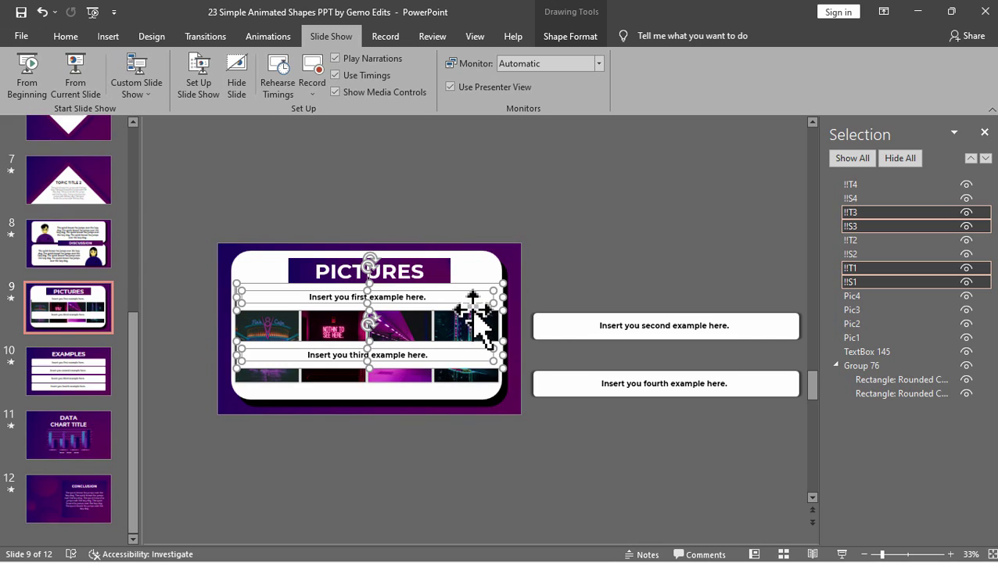
pyautogui.moveTo(473, 301); pyautogui.dragTo(173, 327)
pyautogui.click(184, 427)
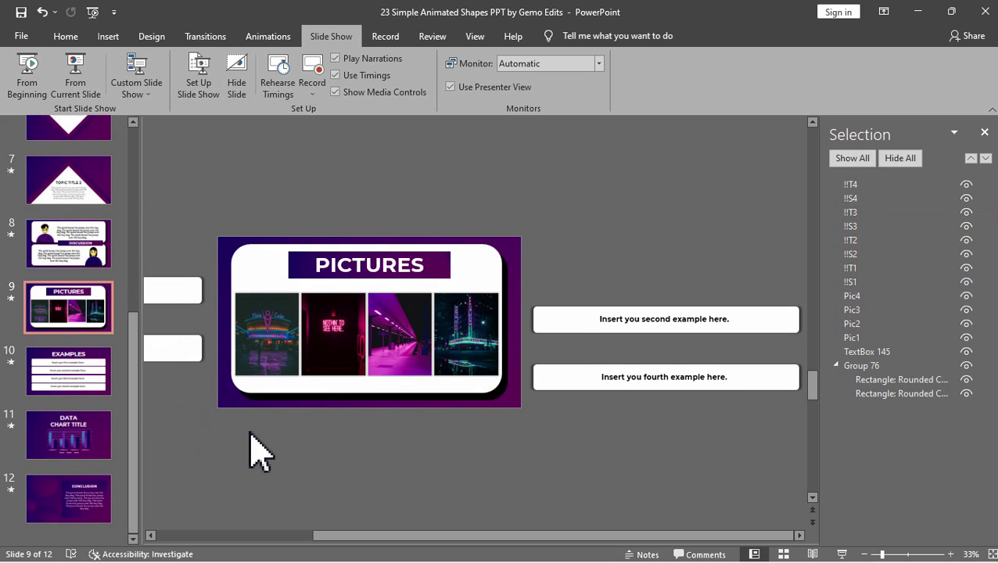
pyautogui.scroll(-1, 250, 432)
# - Play from PICTURES, stepping forward, back and forward to watch the boxes slide into EXAMPLES
pyautogui.click(79, 79)
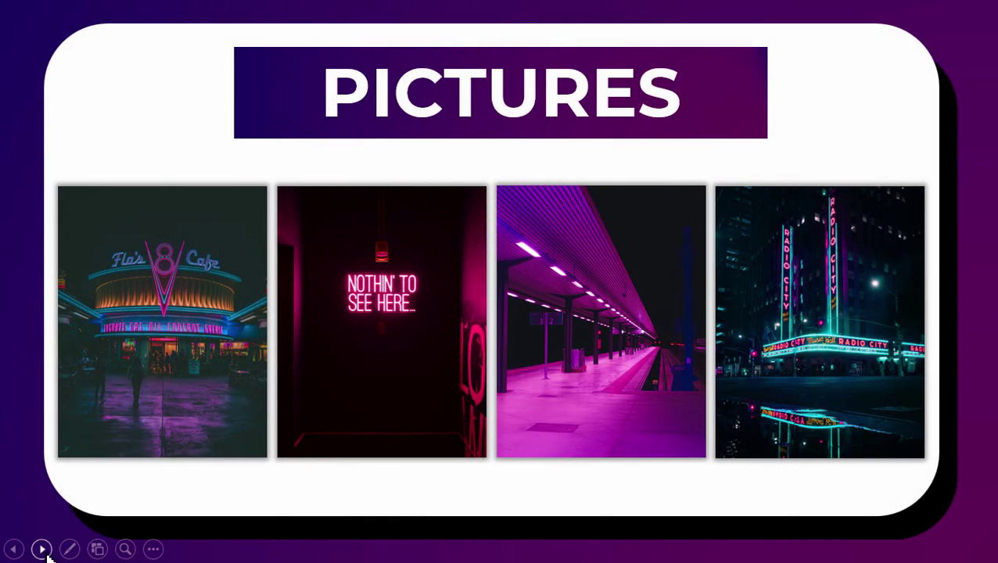
pyautogui.click(43, 550)
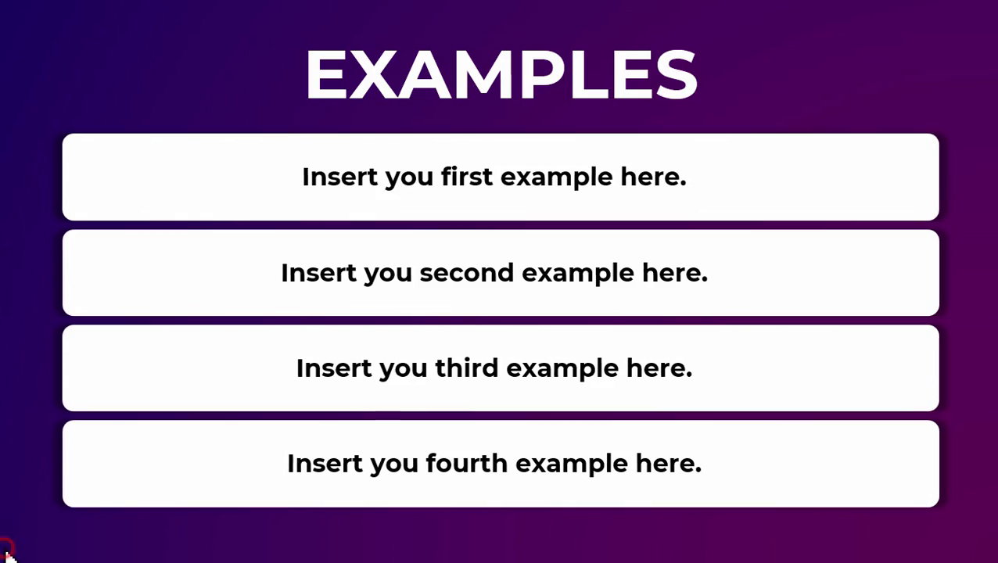
pyautogui.click(9, 552)
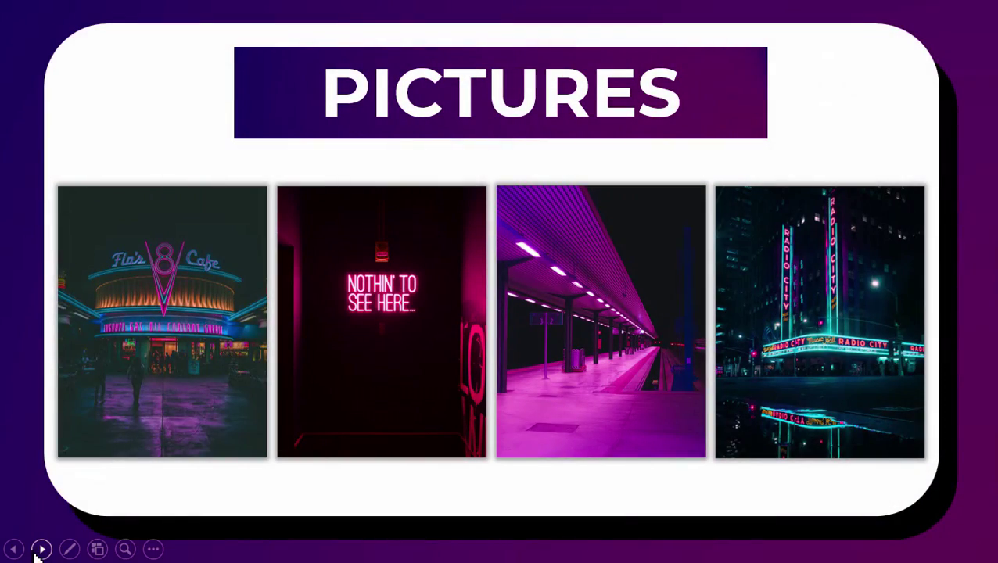
pyautogui.click(39, 550)
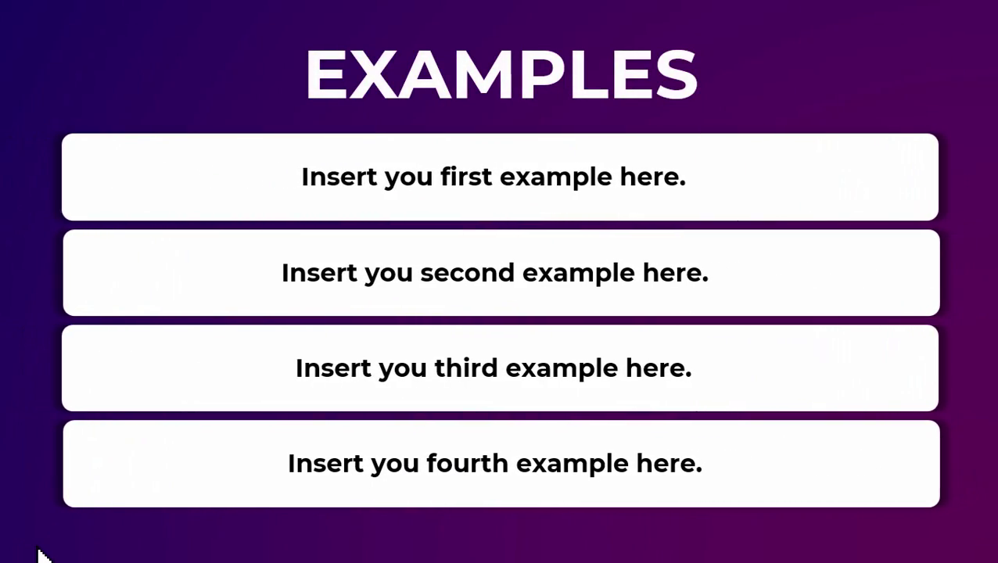
pyautogui.press('Escape')
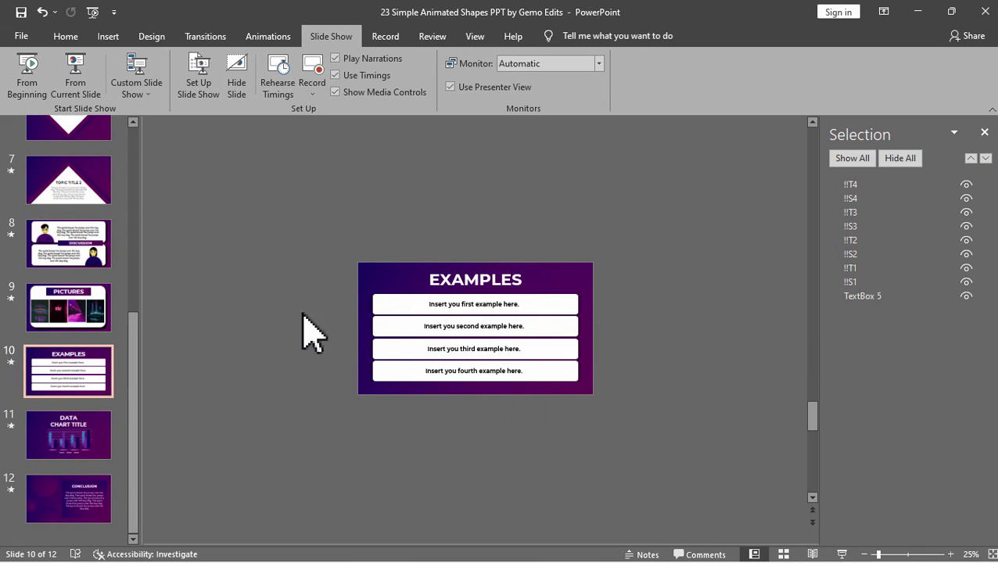
# - Copy the eight example shapes from slide 10 and paste them onto the DATA chart slide
pyautogui.moveTo(635, 422); pyautogui.dragTo(278, 297)
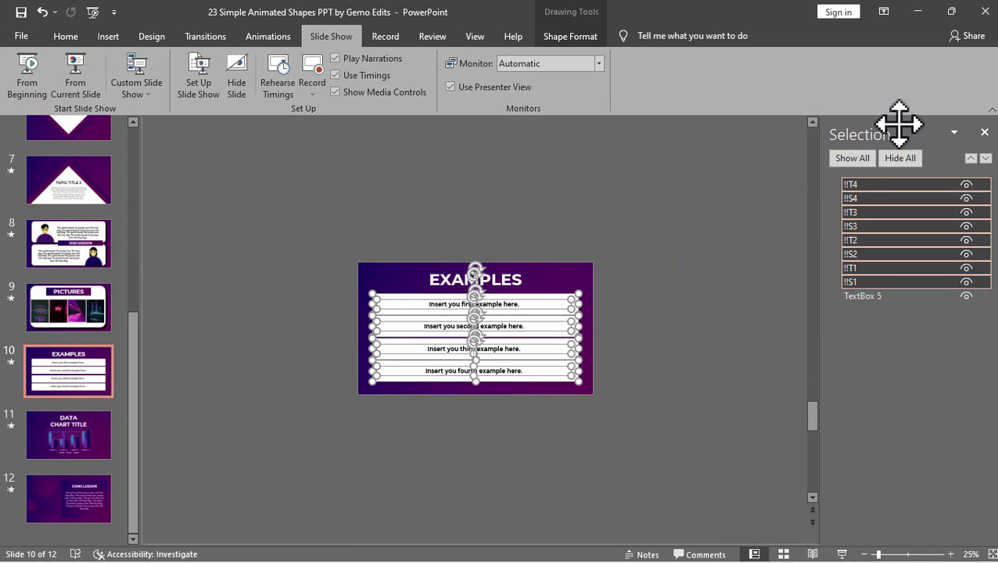
pyautogui.rightClick(545, 306)
pyautogui.click(555, 334)
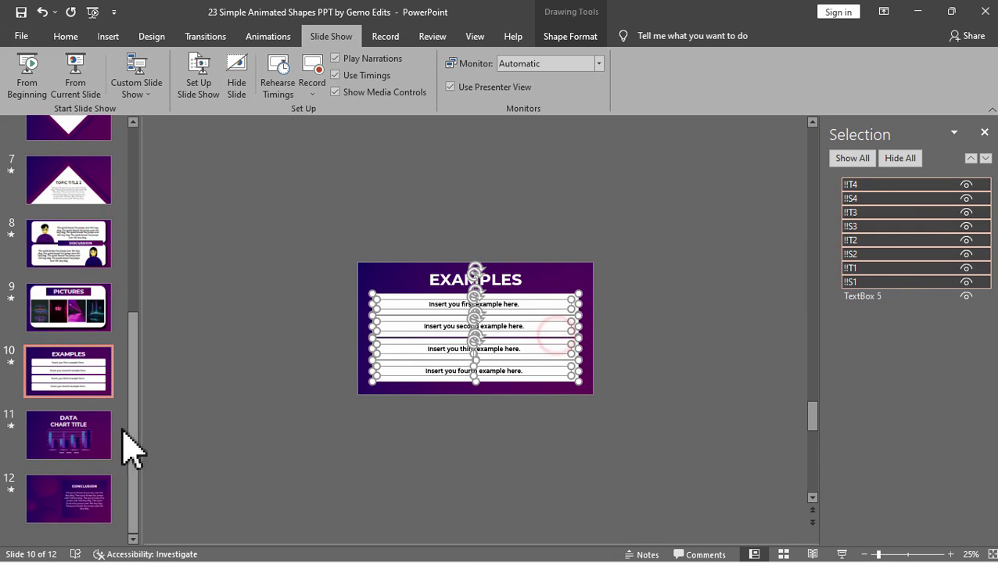
pyautogui.click(82, 452)
pyautogui.hotkey('ctrl', 'v')
# - Park the second and fourth rows of example boxes off-slide to the left
pyautogui.moveTo(628, 418); pyautogui.dragTo(440, 362)
pyautogui.moveTo(619, 403); pyautogui.dragTo(316, 354)
pyautogui.moveTo(418, 315); pyautogui.dragTo(598, 342)
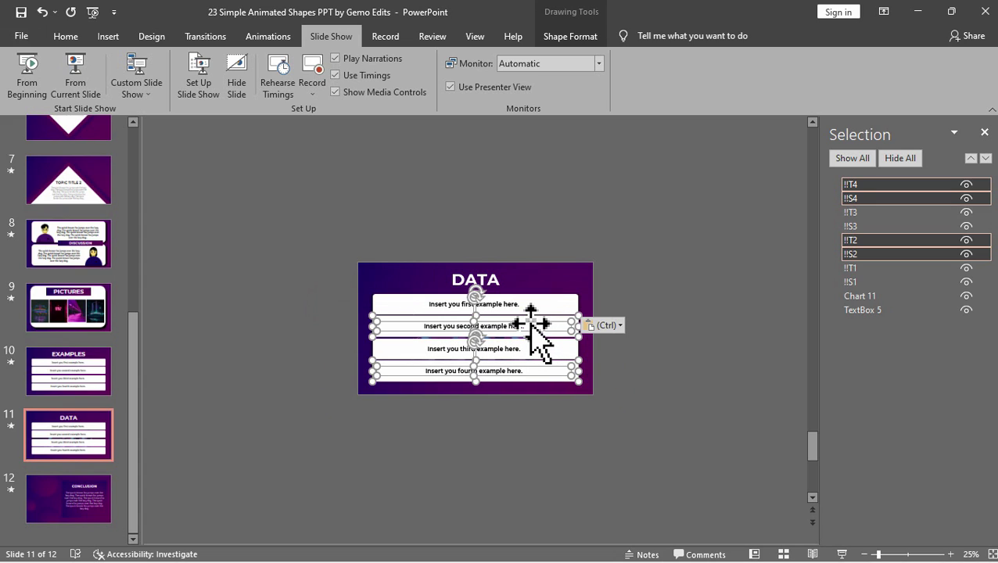
pyautogui.moveTo(531, 322); pyautogui.dragTo(311, 332)
# - Park the first and third rows of example boxes off-slide to the right
pyautogui.moveTo(352, 287); pyautogui.dragTo(624, 366)
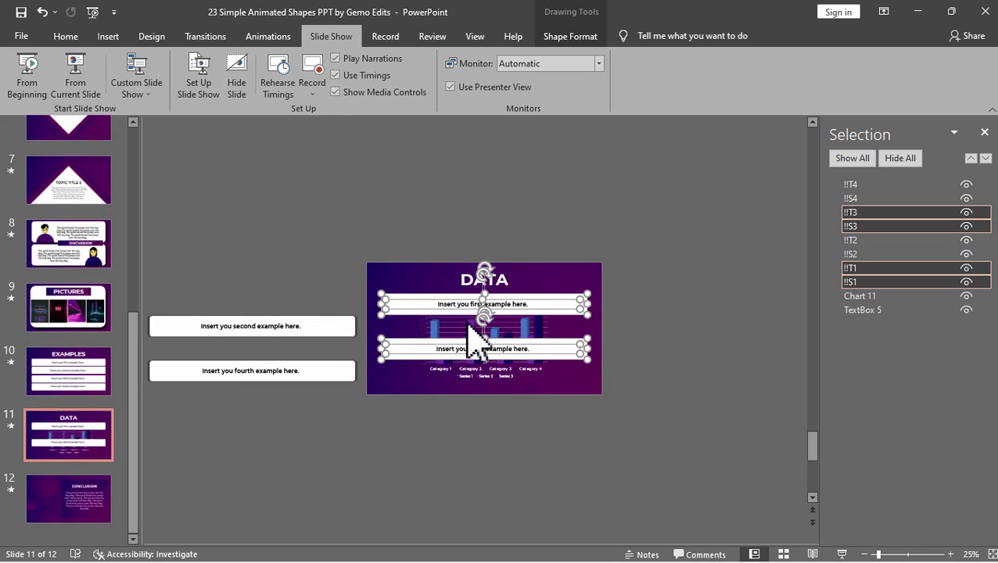
pyautogui.moveTo(475, 311); pyautogui.dragTo(691, 319)
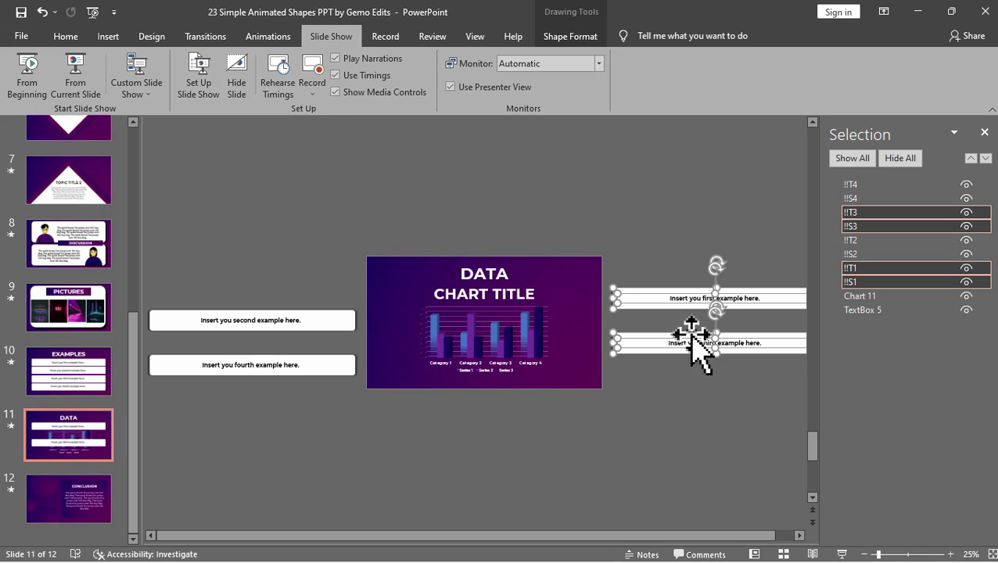
pyautogui.click(690, 417)
# - Review slide 8 and the PICTURES slide, then run the slide show from the beginning and exit
pyautogui.click(70, 260)
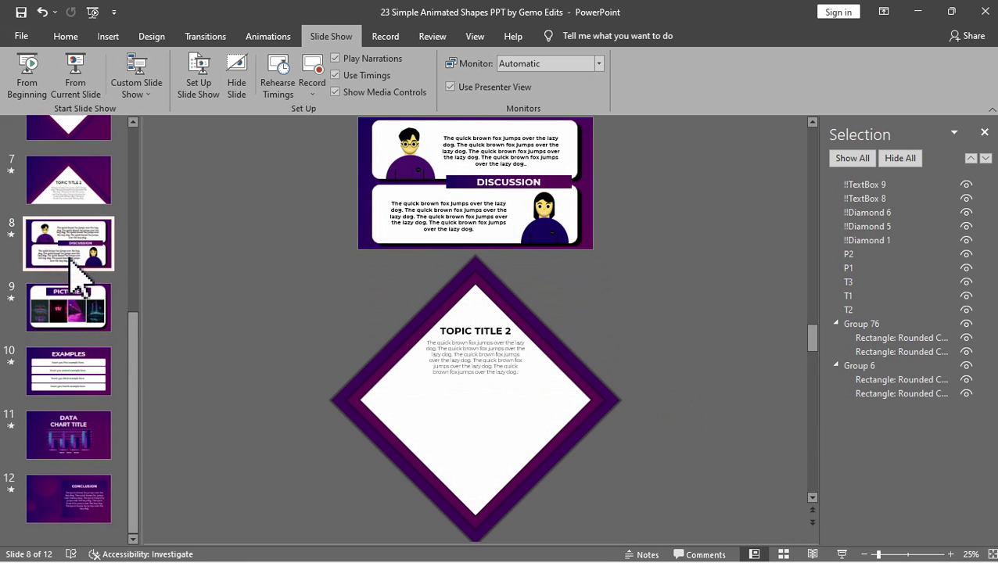
pyautogui.click(64, 324)
pyautogui.click(24, 78)
pyautogui.press('Escape')
pyautogui.scroll(-5, 67, 469)
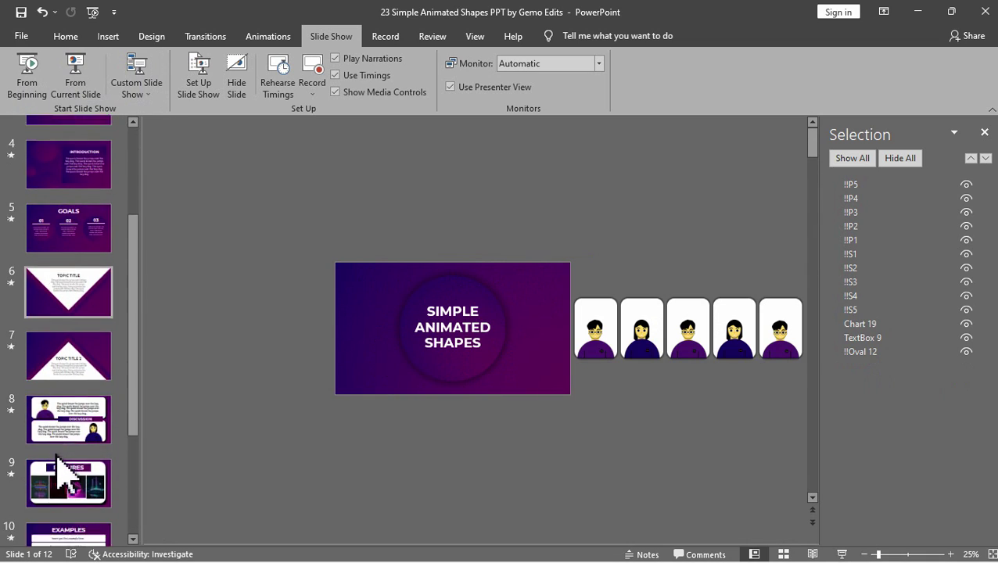